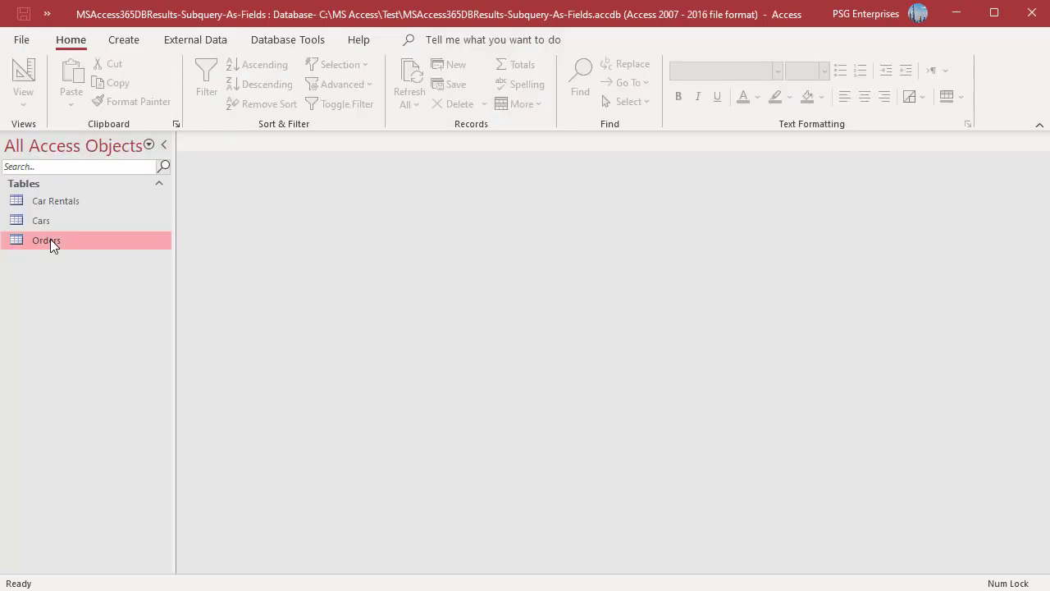
pyautogui.doubleClick(51, 240)
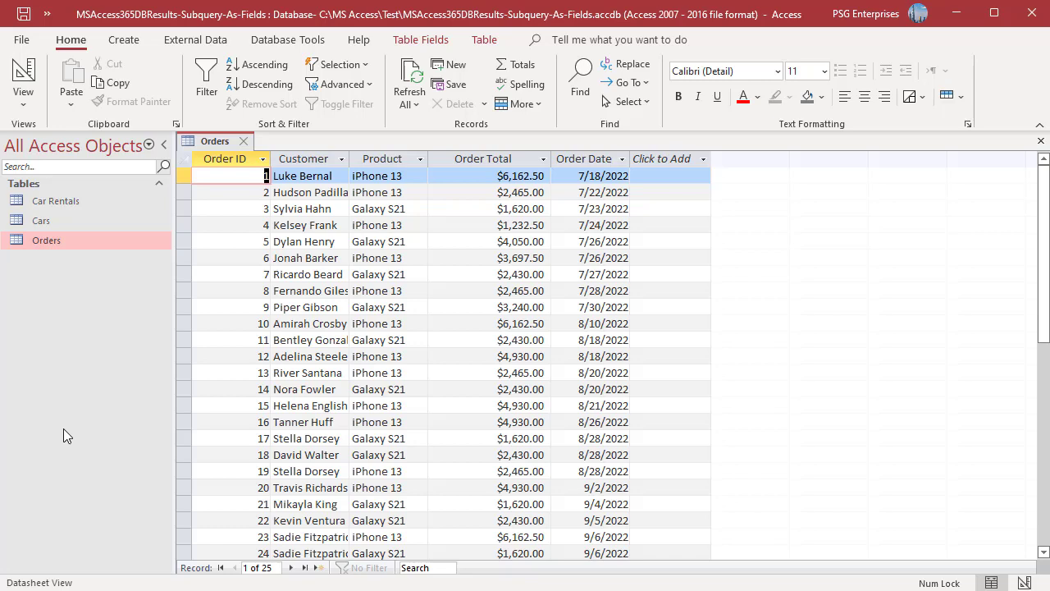
# - Close the Orders table and start a new design-view query based on the Orders table
pyautogui.click(243, 141)
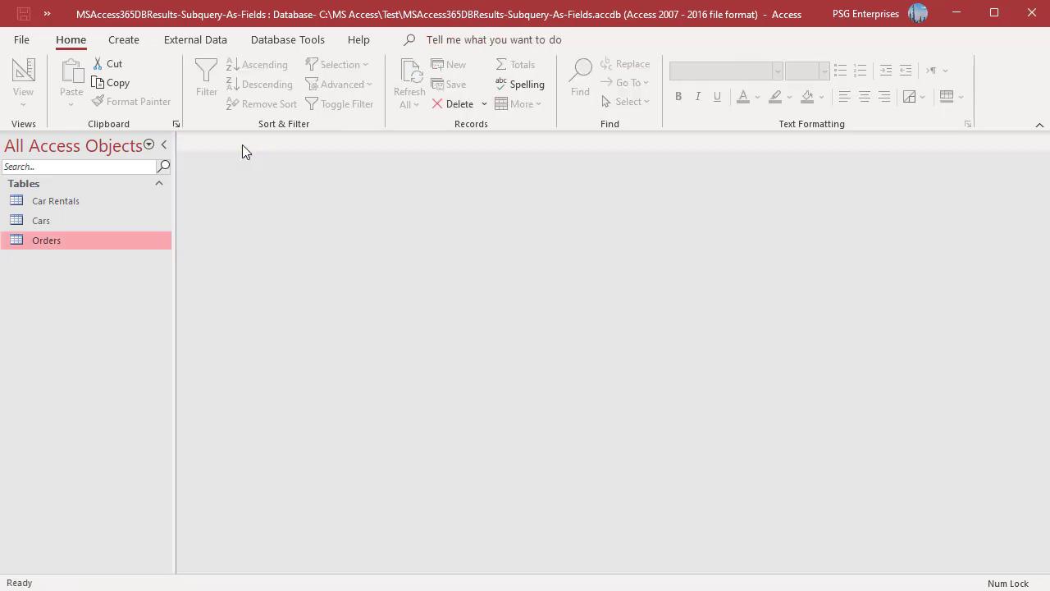
pyautogui.click(133, 41)
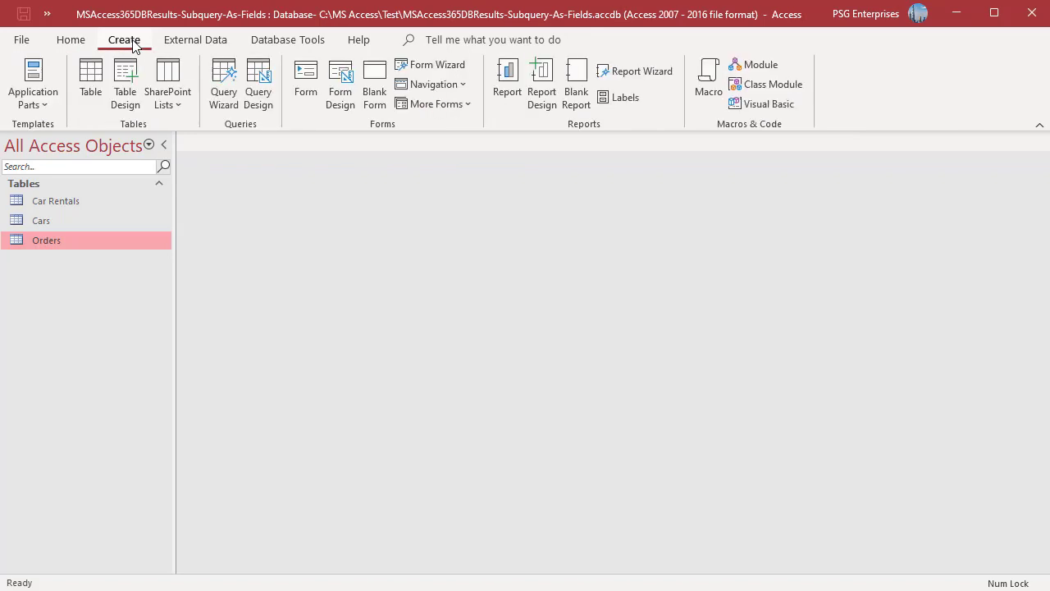
pyautogui.click(261, 96)
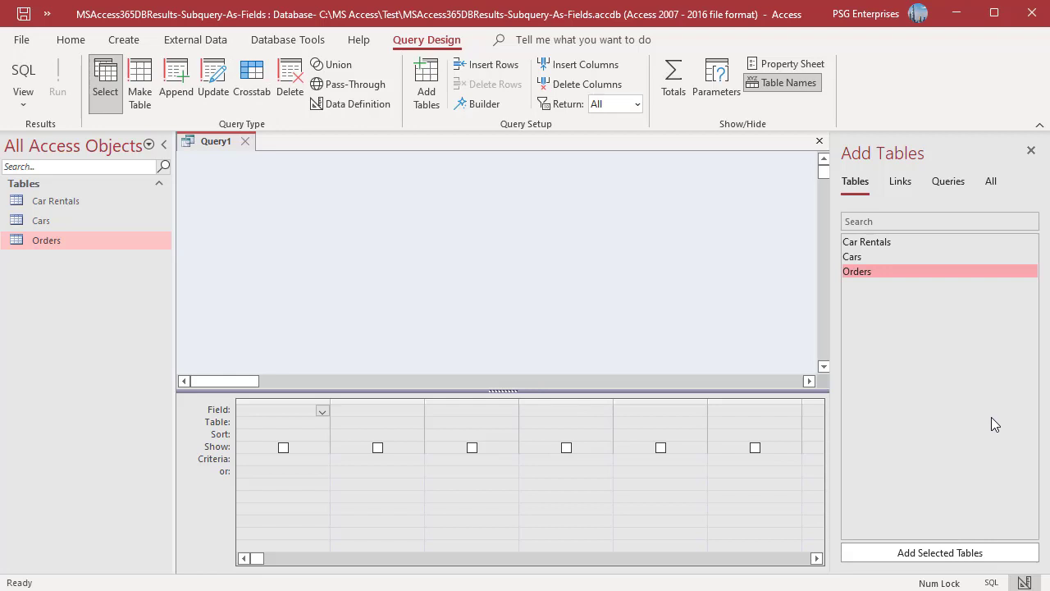
pyautogui.doubleClick(868, 272)
pyautogui.click(427, 279)
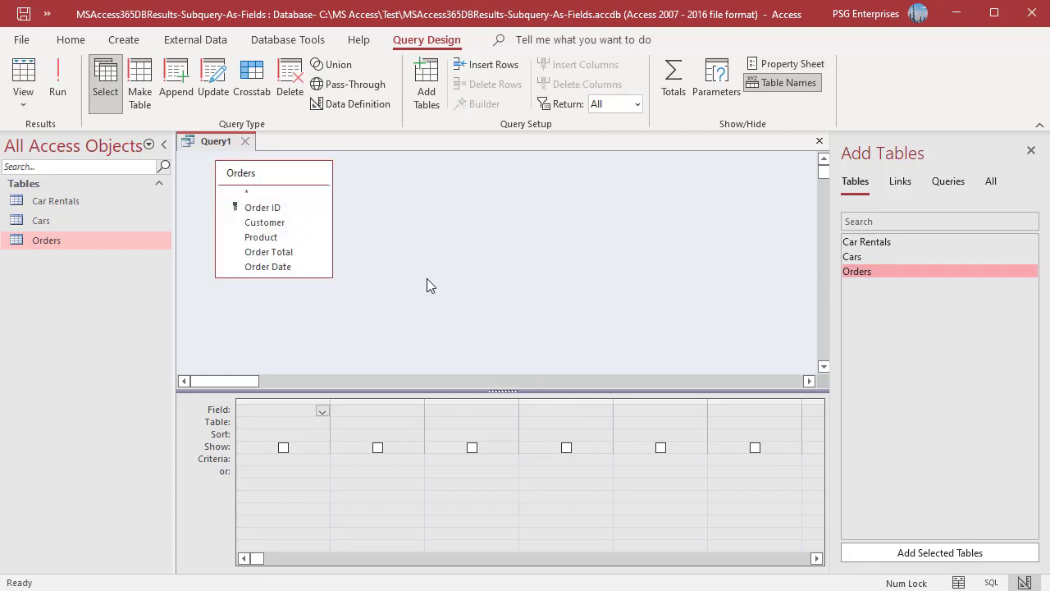
# - Add Order ID, Customer, Product and Order Date to the query grid
pyautogui.doubleClick(266, 209)
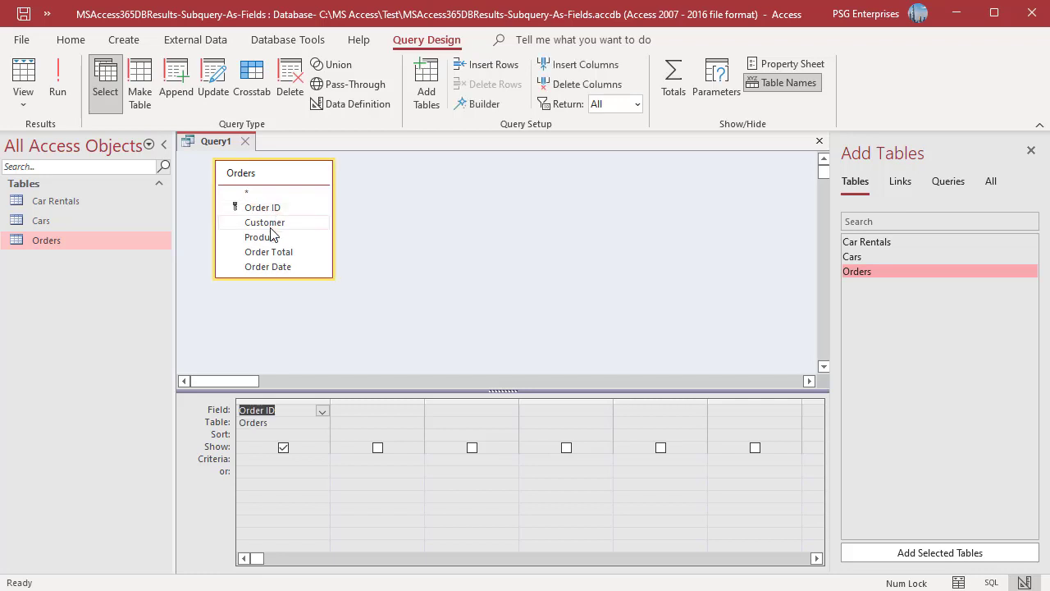
pyautogui.doubleClick(271, 223)
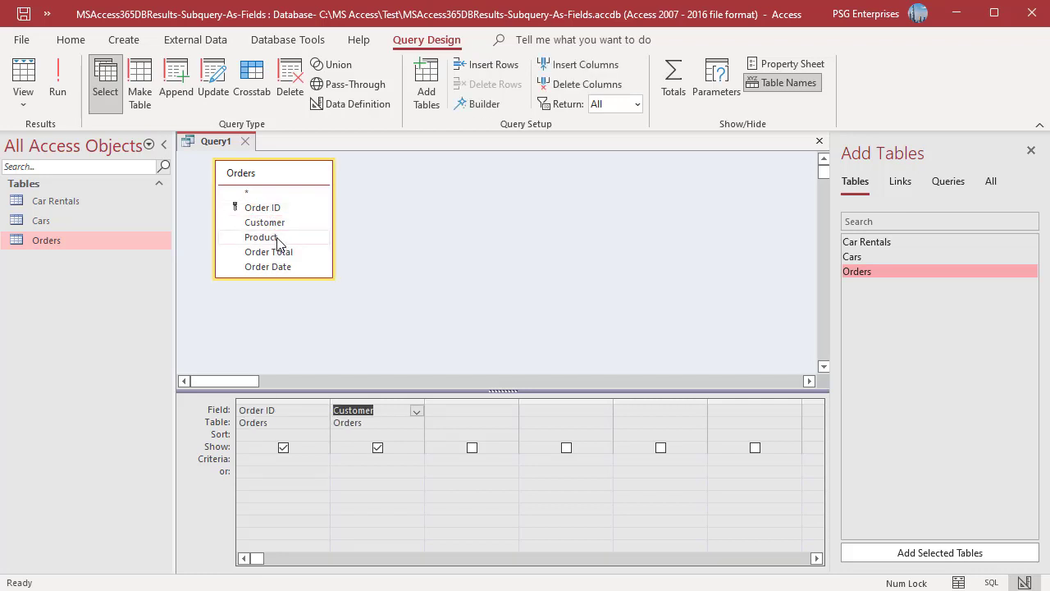
pyautogui.doubleClick(278, 239)
pyautogui.doubleClick(283, 270)
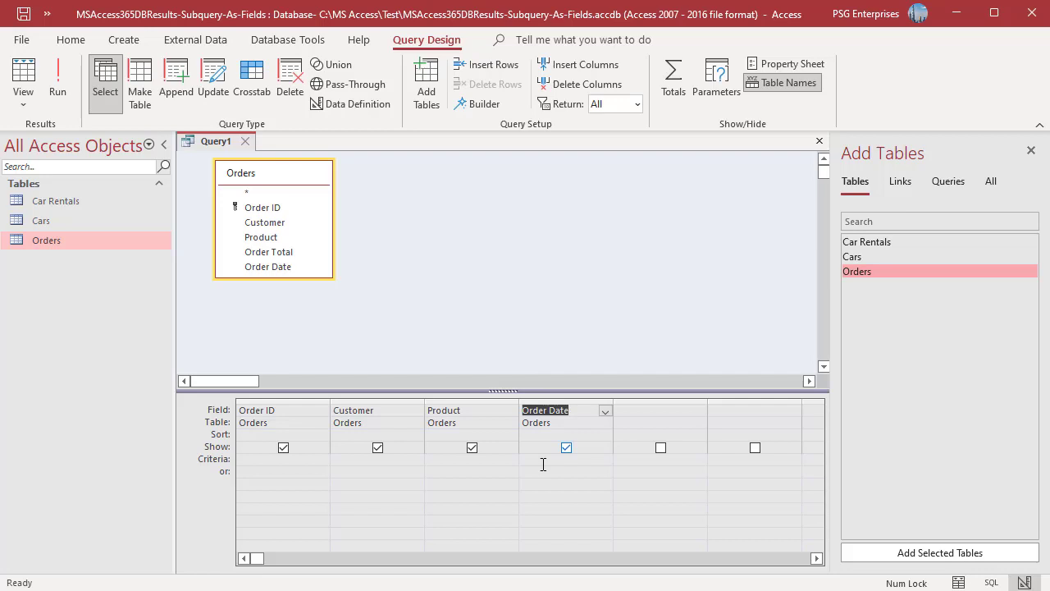
# - Sort both Product and Order Date in descending order
pyautogui.click(508, 435)
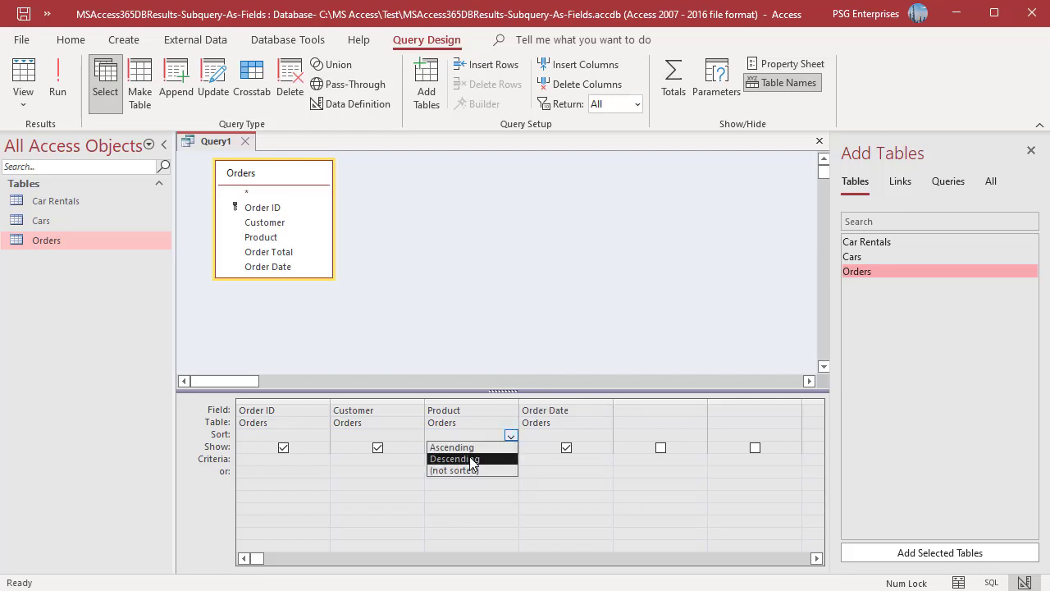
pyautogui.click(481, 457)
pyautogui.click(595, 433)
pyautogui.click(604, 435)
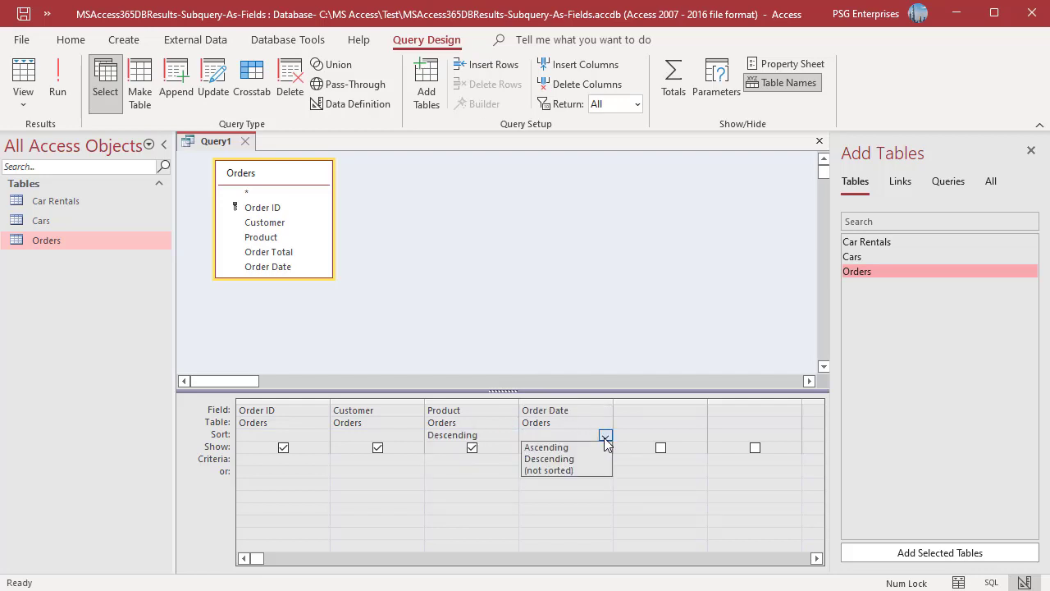
pyautogui.click(543, 459)
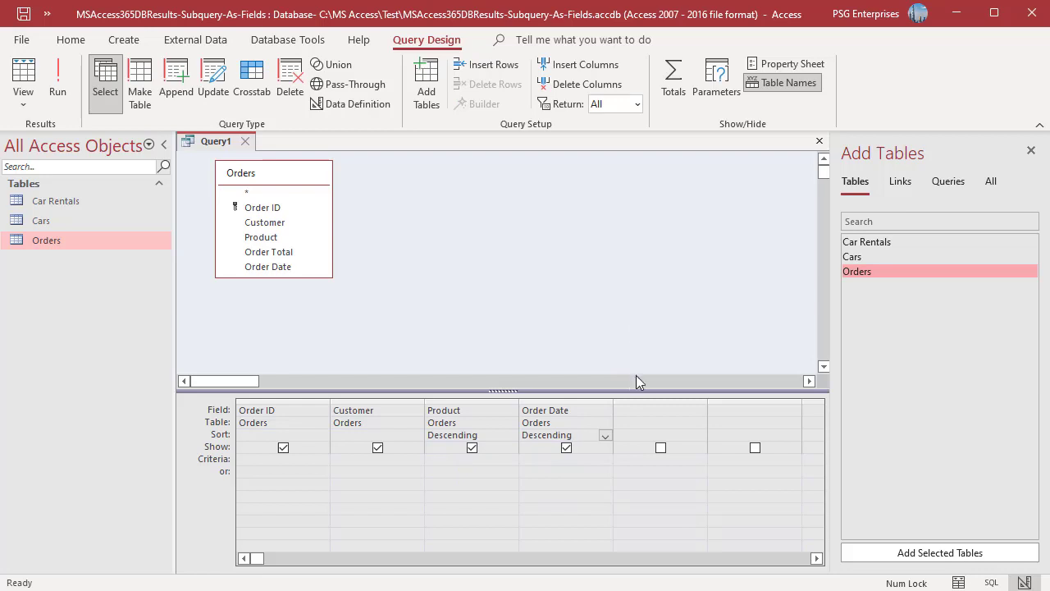
pyautogui.click(630, 410)
# - Paste the Prior Date subquery into the fifth field via Zoom, returning each product's latest earlier order date
pyautogui.rightClick(631, 410)
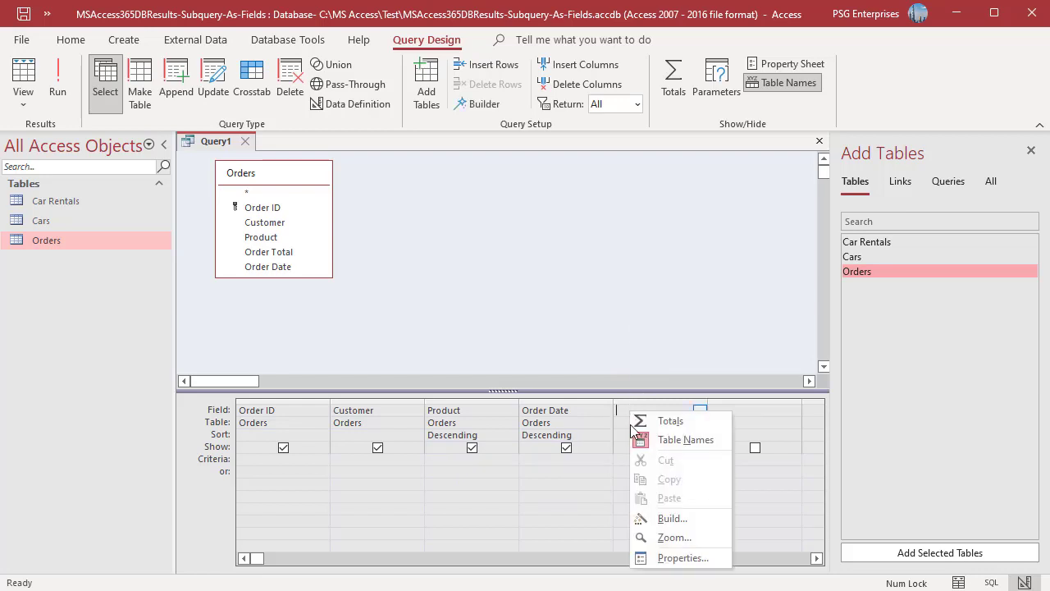
pyautogui.click(657, 539)
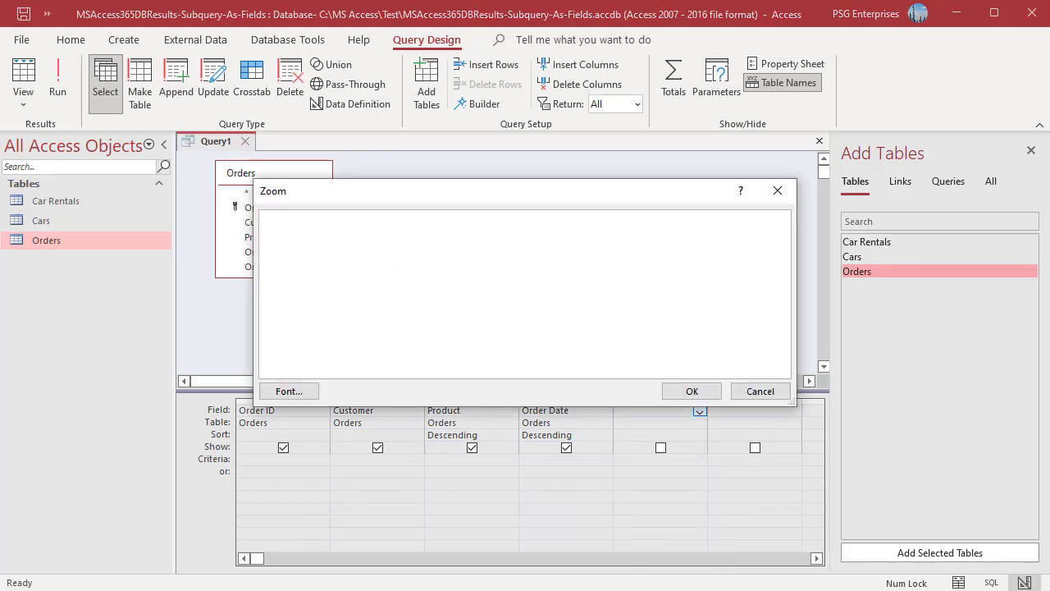
pyautogui.write('Prior Date: (SELECT MAX([Order Date]) FROM [Orders] AS [Old Orders] WHERE [Old Orders].[Order Date] < [Orders].[Order Date]  AND [Old Orders].[Product] = [Orders].[Product])')
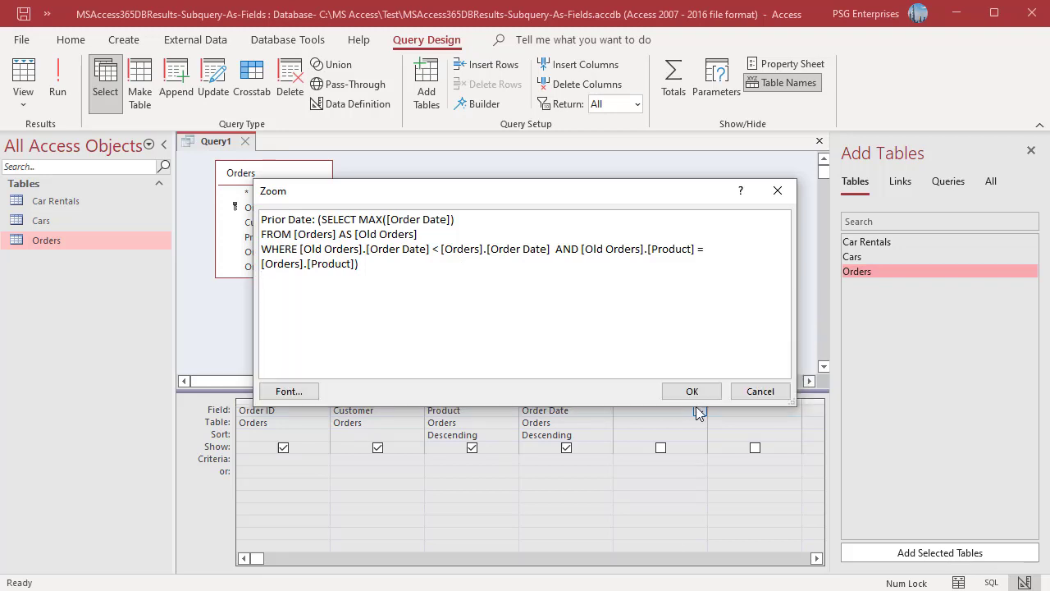
pyautogui.click(694, 390)
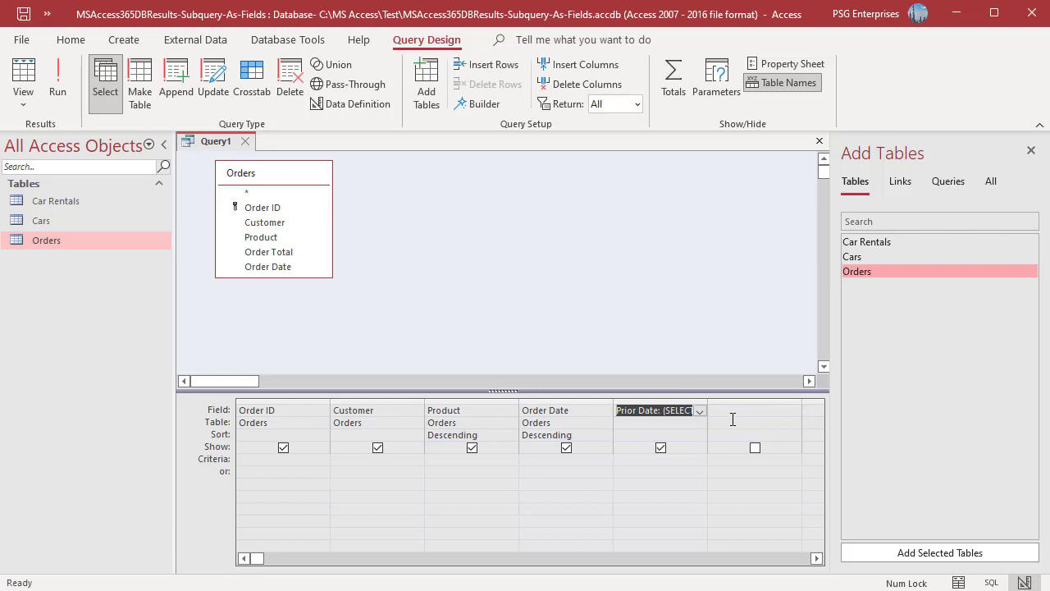
# - Paste the Interval expression into the sixth field via Zoom, counting days since Prior Date
pyautogui.click(731, 412)
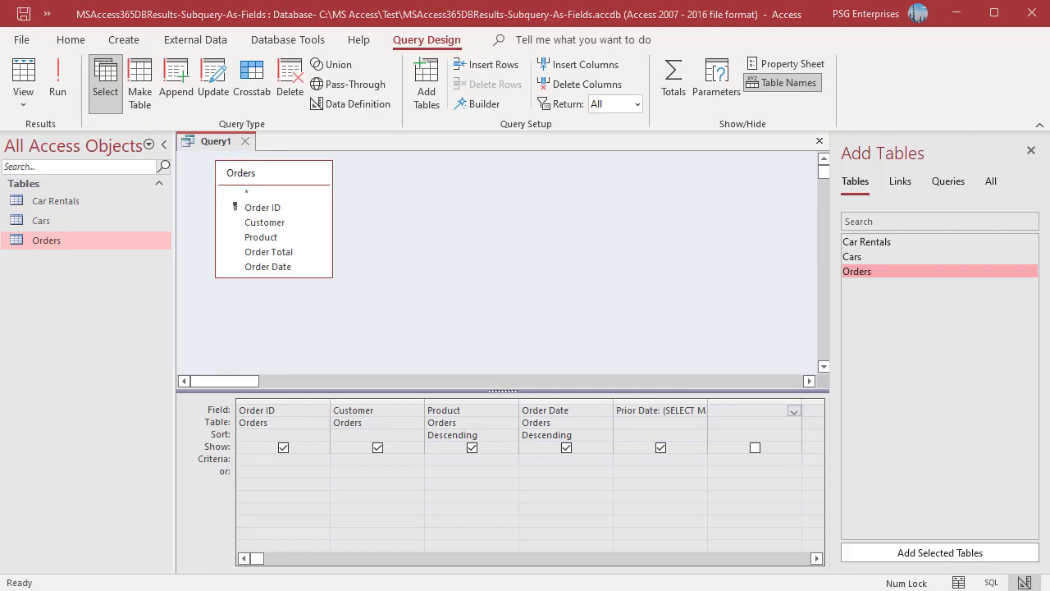
pyautogui.rightClick(732, 512)
pyautogui.click(759, 538)
pyautogui.write('Interval: [Order Date]-[Prior Date]')
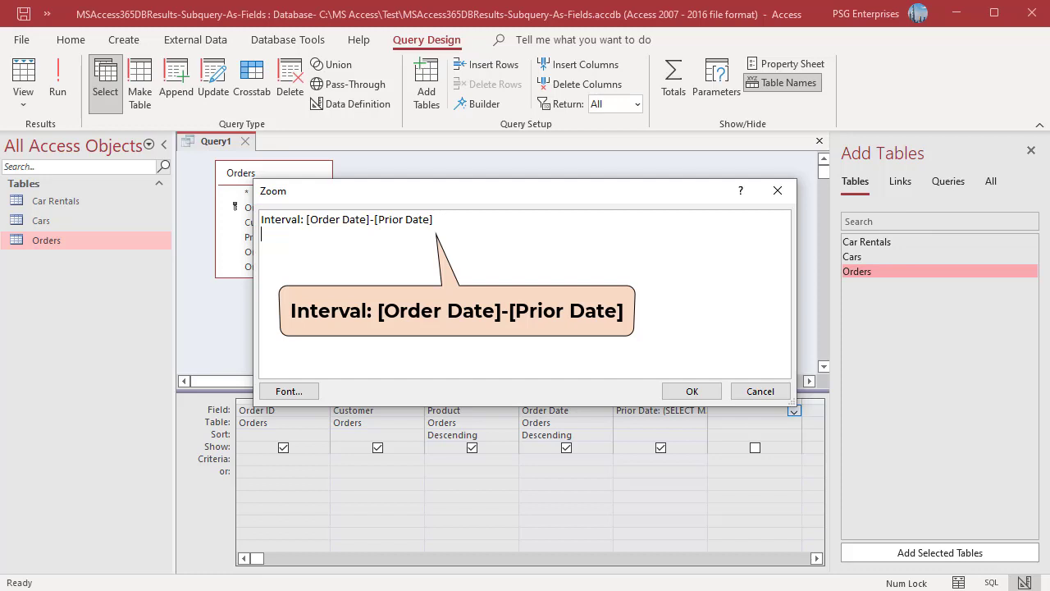
pyautogui.click(684, 391)
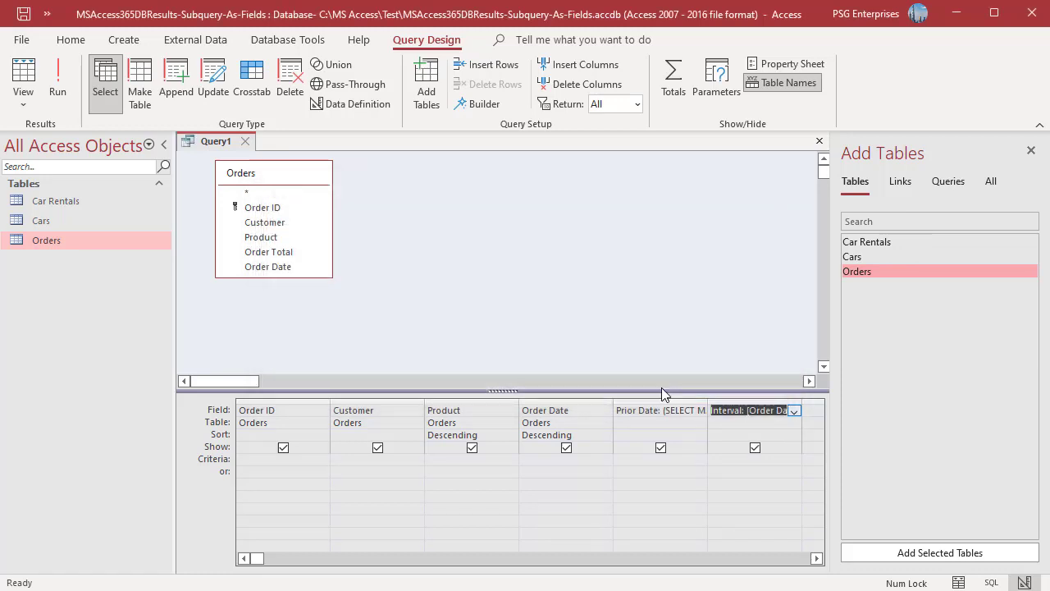
# - Run the query to see the days between successive orders of each product
pyautogui.click(57, 82)
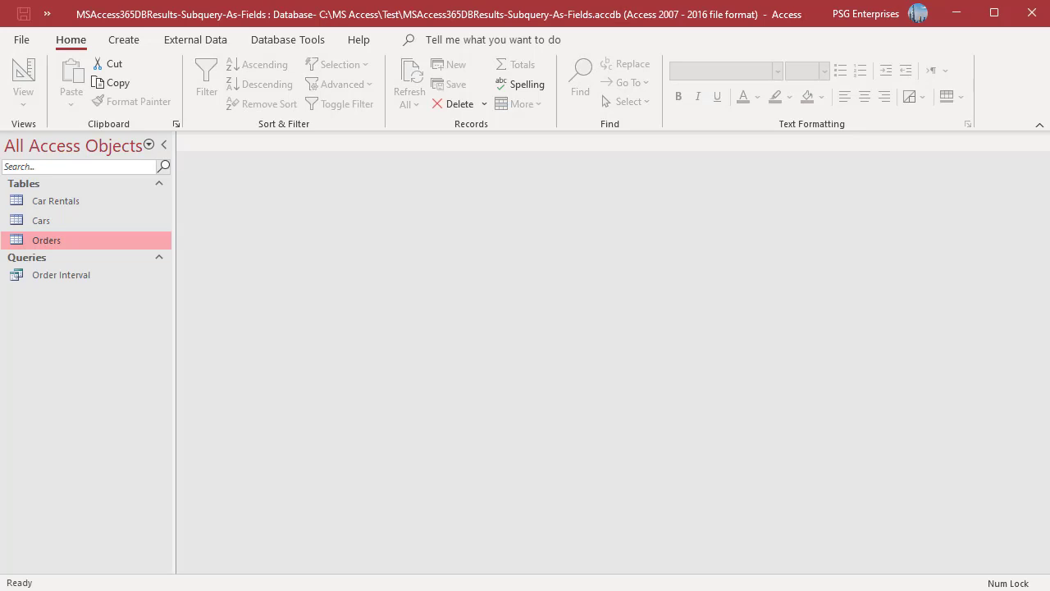
pyautogui.doubleClick(56, 219)
pyautogui.click(70, 200)
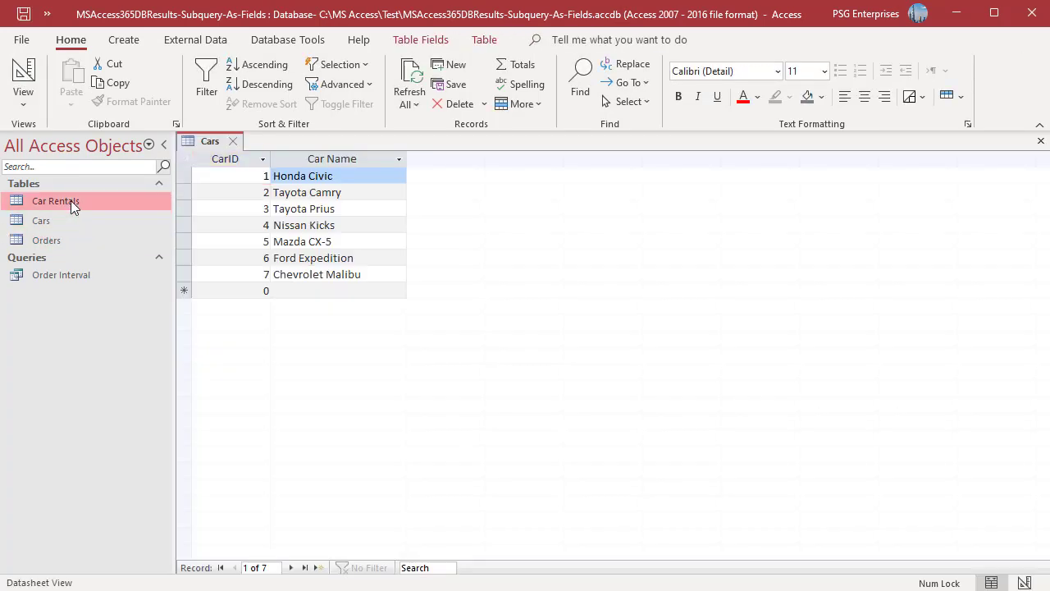
pyautogui.doubleClick(71, 200)
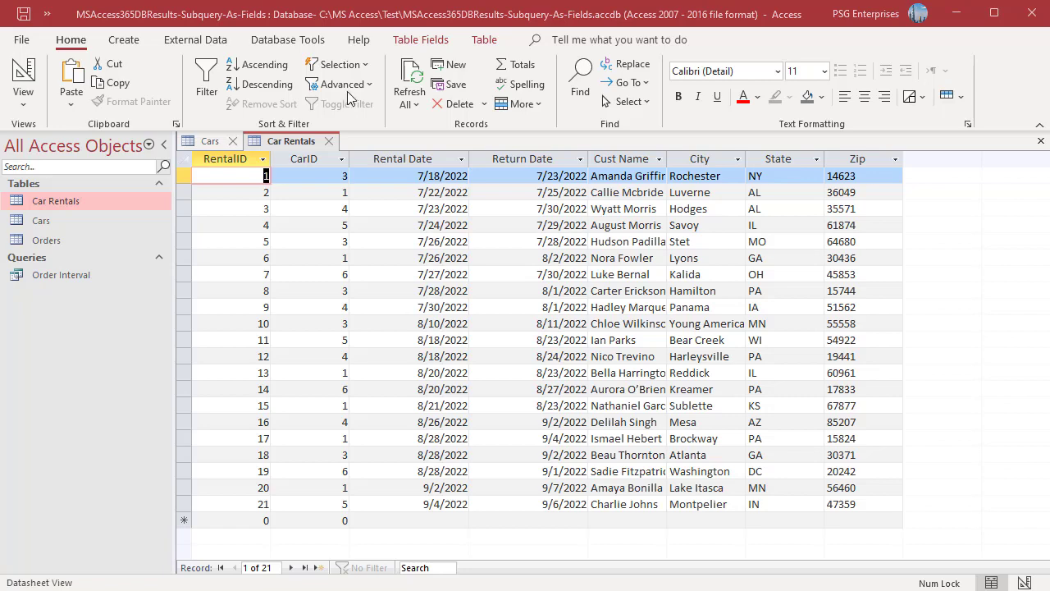
pyautogui.click(329, 140)
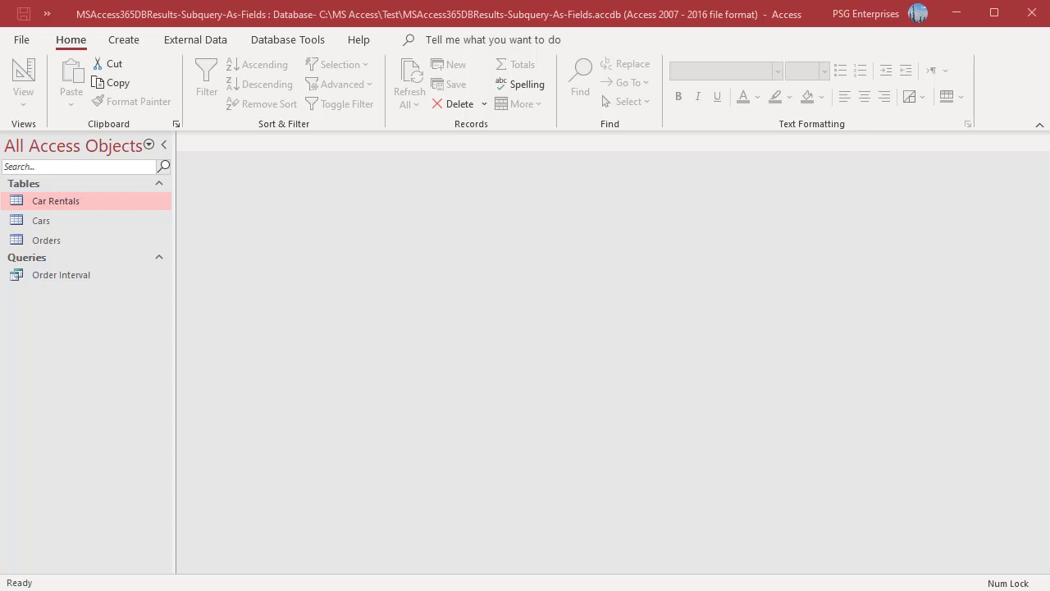
# - Start a new design-view query on Car Rentals with CarID and Rental Date
pyautogui.click(124, 39)
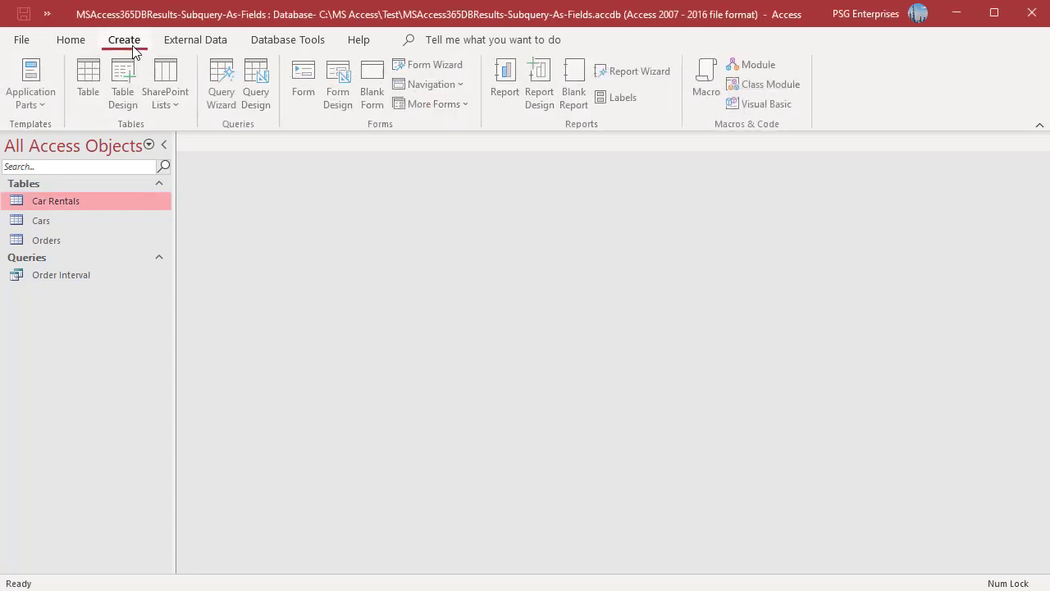
pyautogui.click(254, 94)
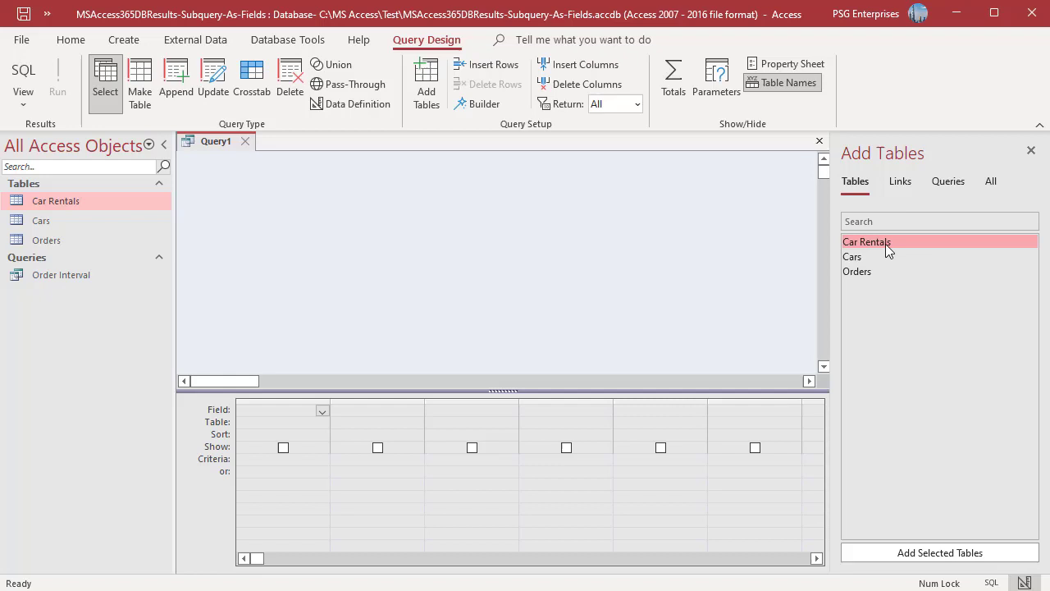
pyautogui.doubleClick(885, 243)
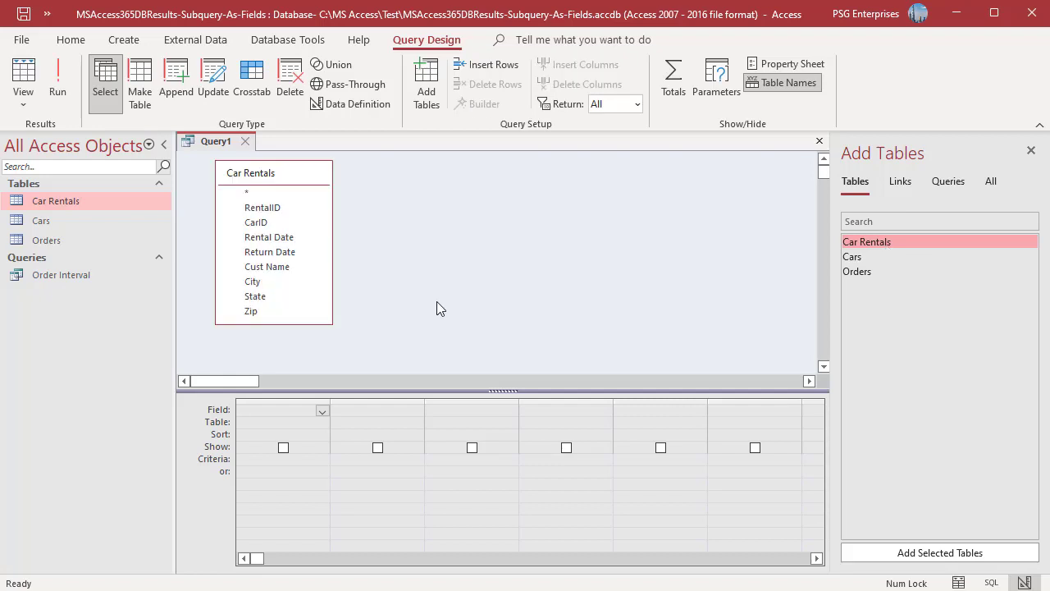
pyautogui.doubleClick(267, 224)
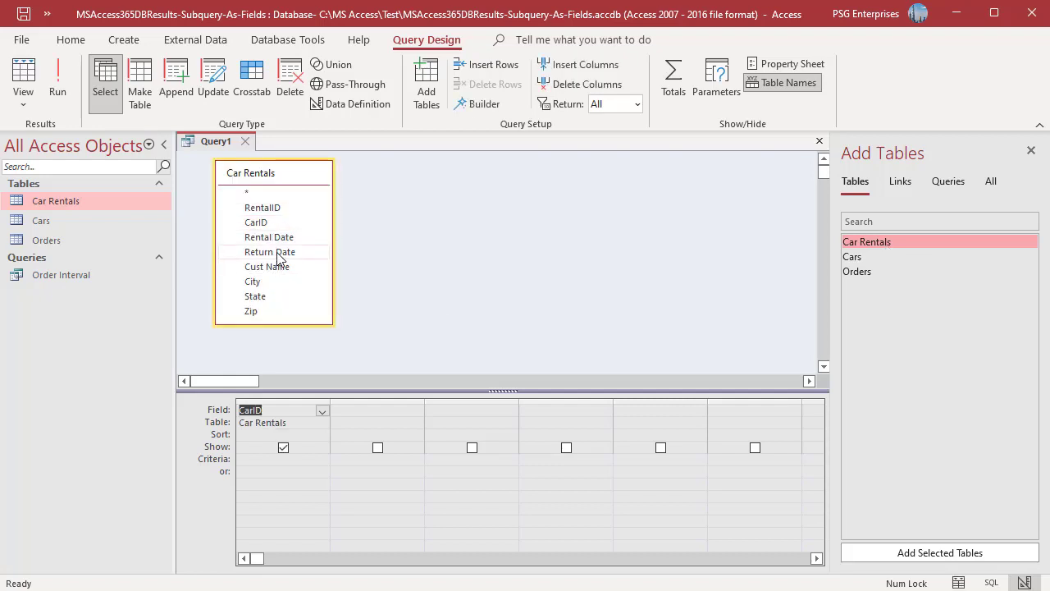
pyautogui.doubleClick(278, 238)
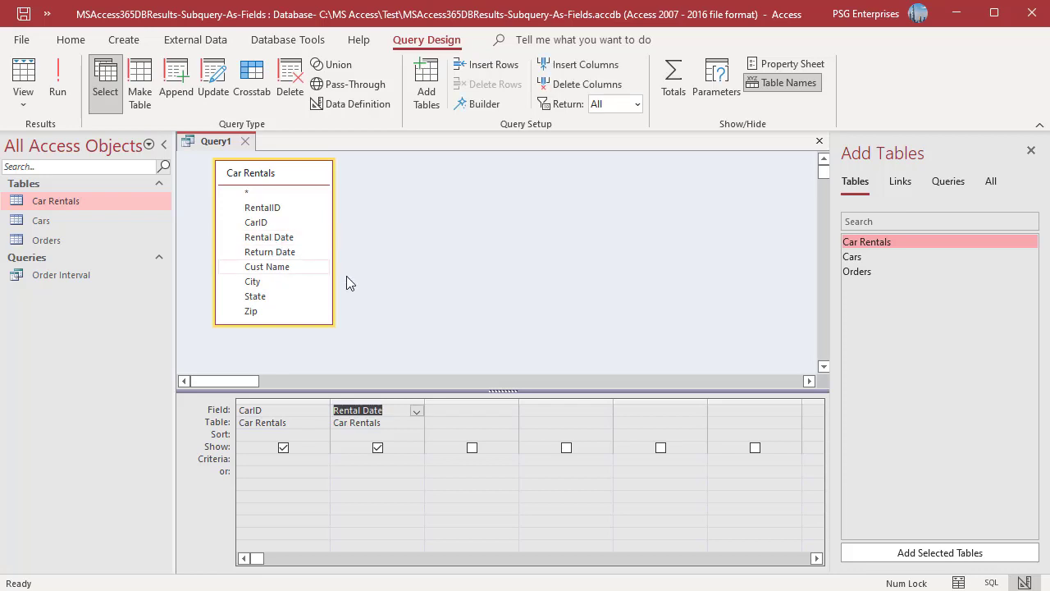
pyautogui.click(430, 301)
# - Turn on Totals and set Rental Date's total to Max, grouping by CarID
pyautogui.click(672, 80)
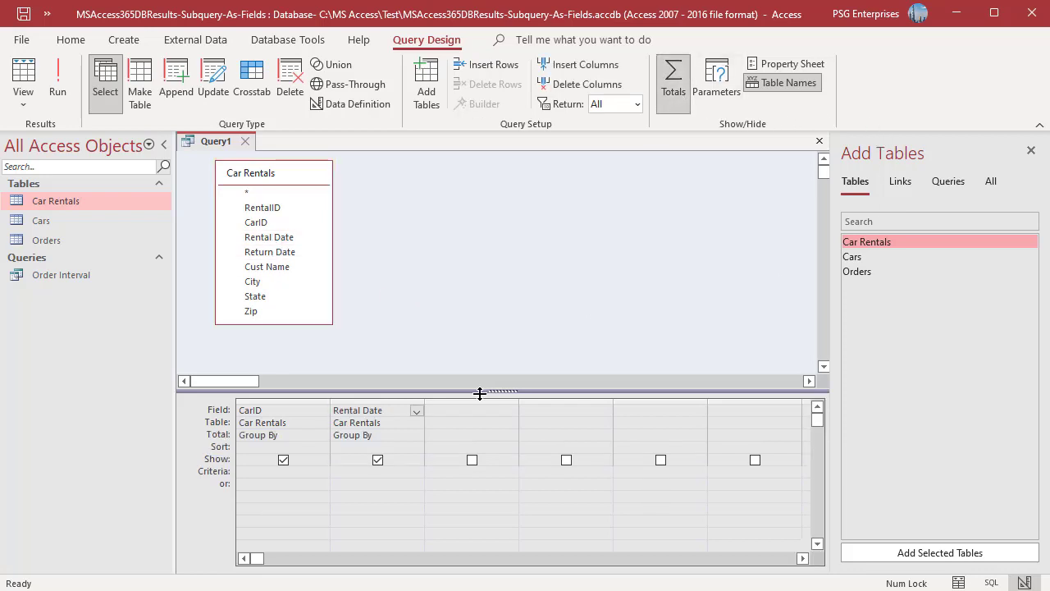
pyautogui.click(417, 436)
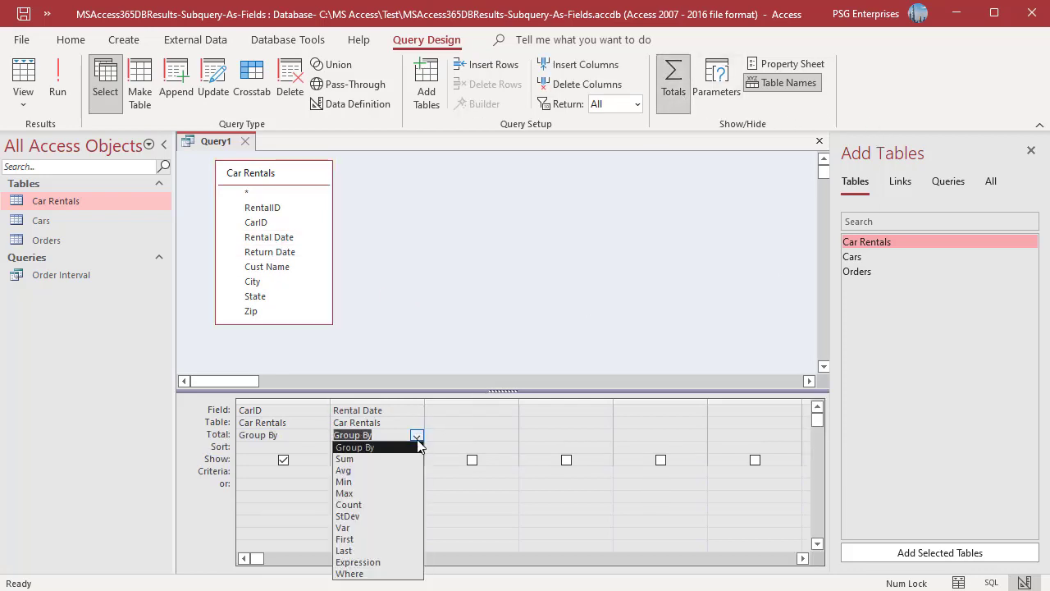
pyautogui.click(390, 488)
pyautogui.click(430, 298)
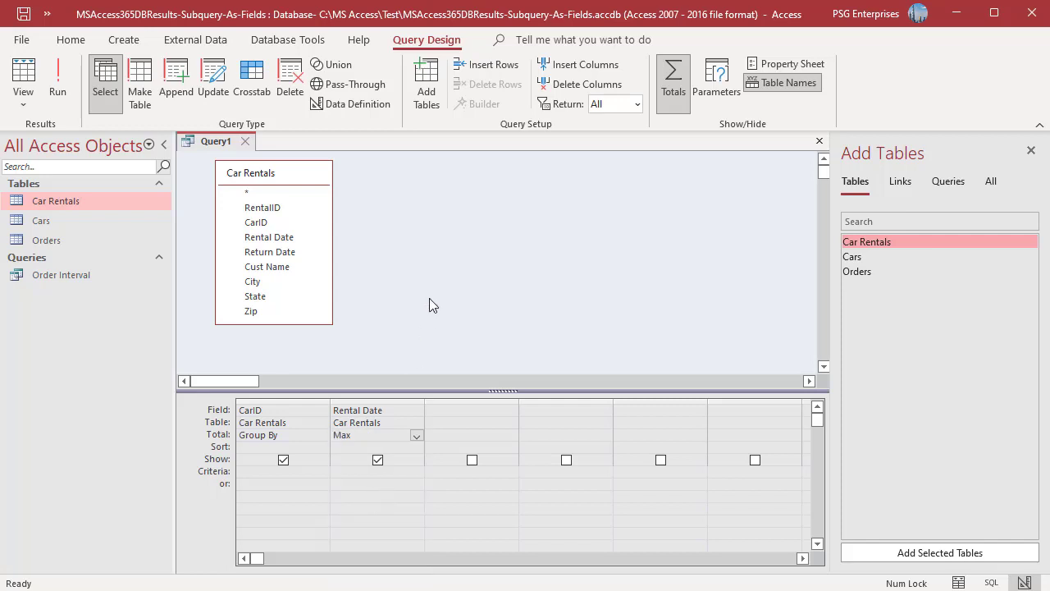
# - Rename the Rental Date column to 'Last Rental : [Rental Date]' in the Zoom box
pyautogui.rightClick(355, 410)
pyautogui.click(386, 534)
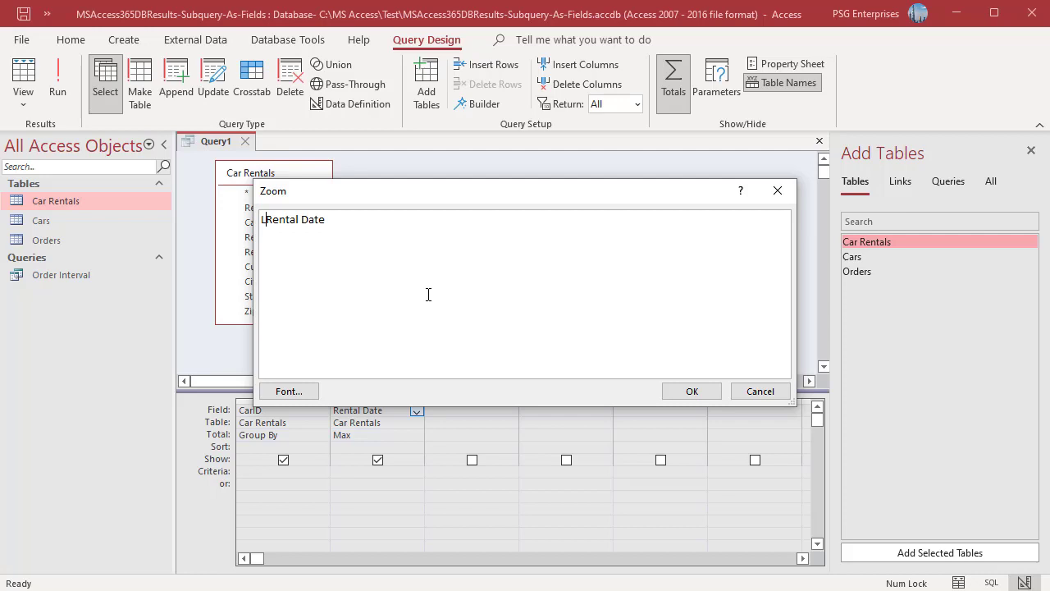
pyautogui.write('Last Rental : [')
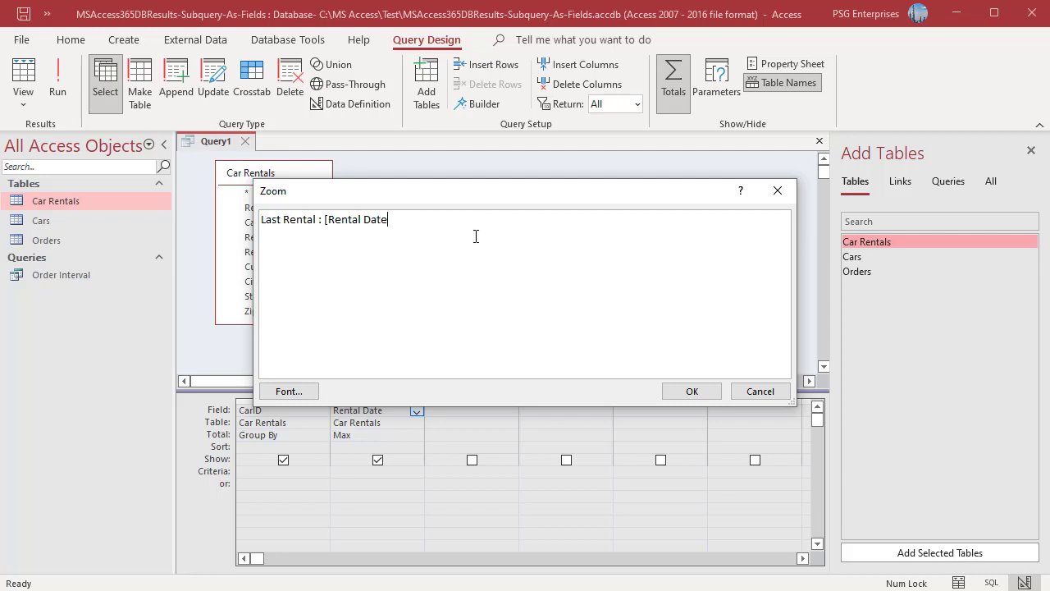
pyautogui.press('End')
pyautogui.write(']')
pyautogui.click(668, 392)
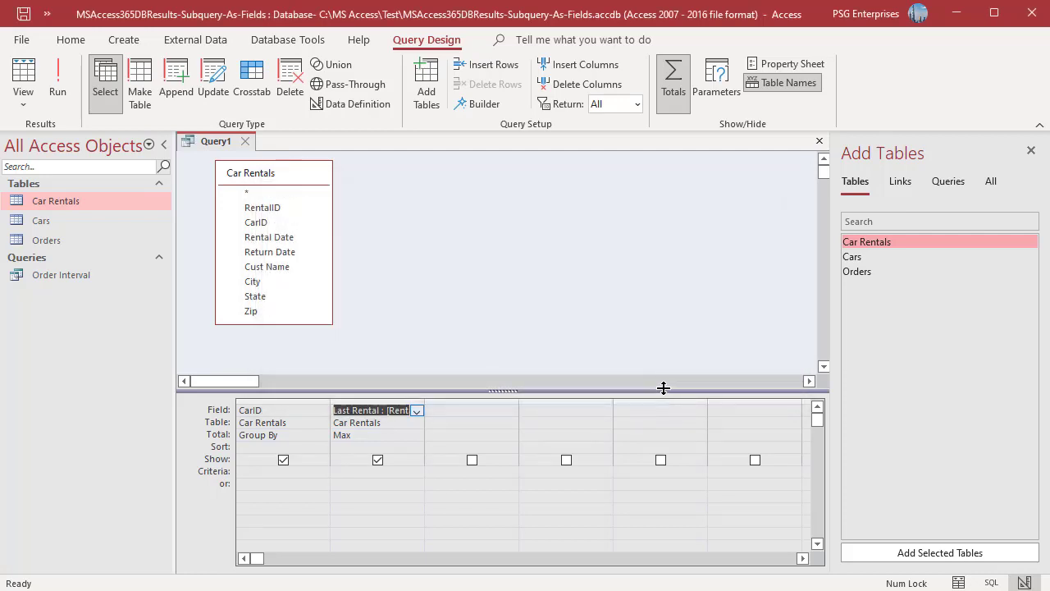
# - Run the query to list each car's latest rental date, then switch to SQL View
pyautogui.click(51, 101)
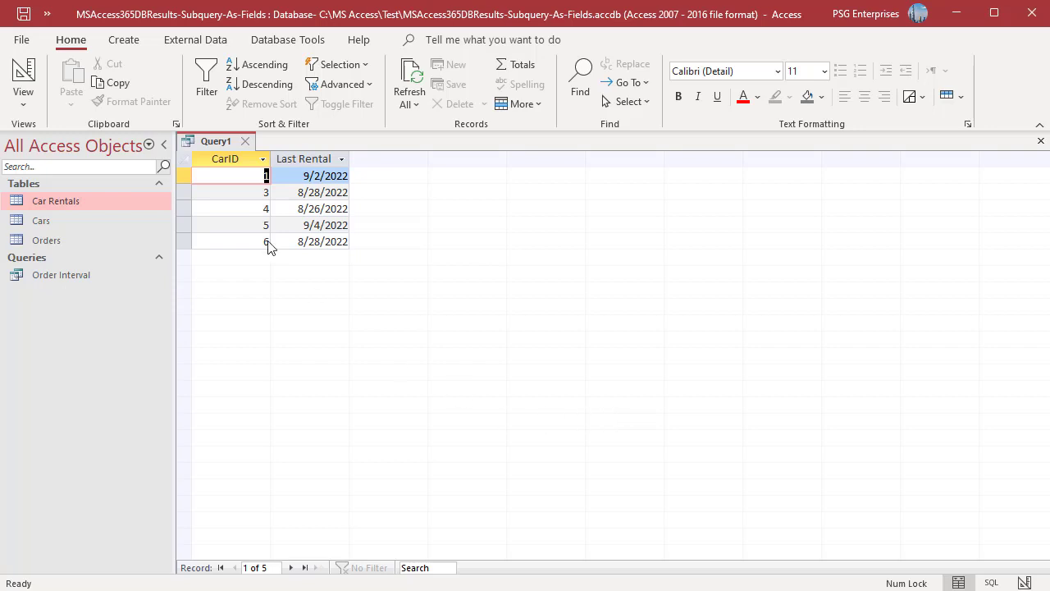
pyautogui.click(24, 110)
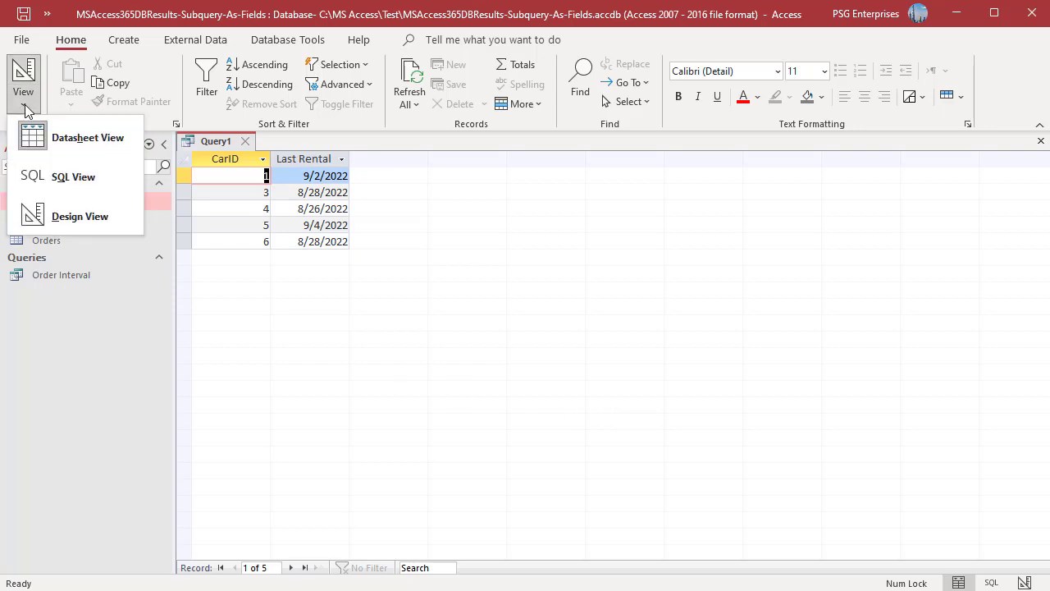
pyautogui.click(70, 178)
pyautogui.click(505, 364)
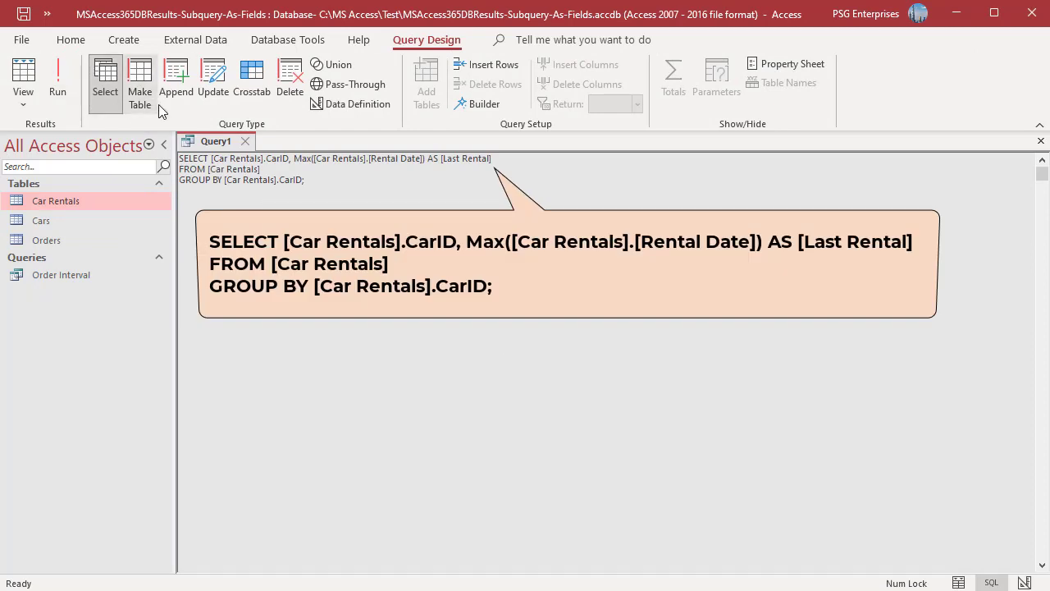
# - Start a new design-view query containing the Cars and Car Rentals tables
pyautogui.click(124, 40)
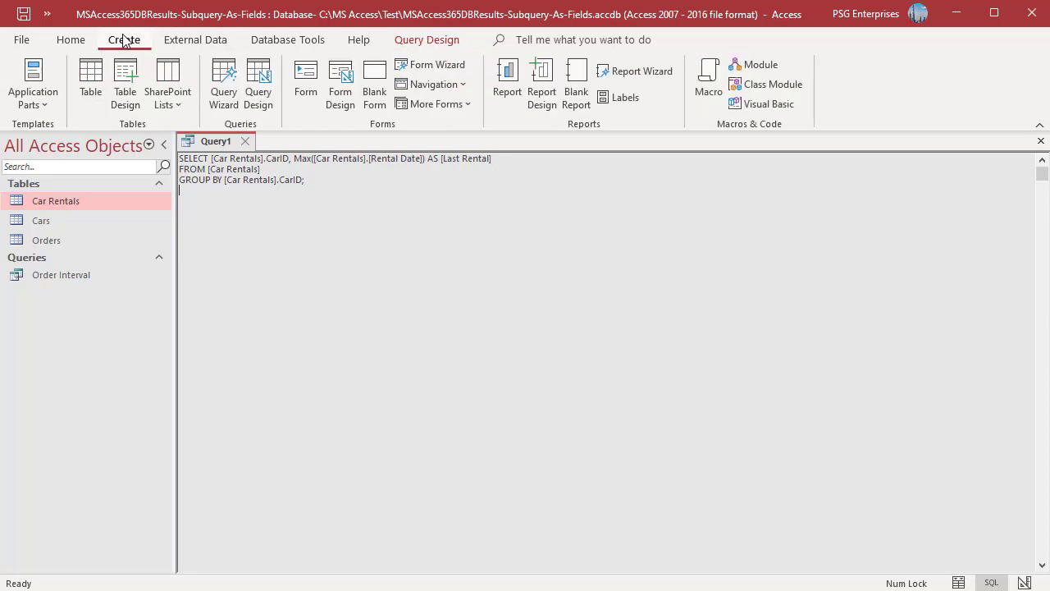
pyautogui.click(245, 82)
pyautogui.doubleClick(861, 256)
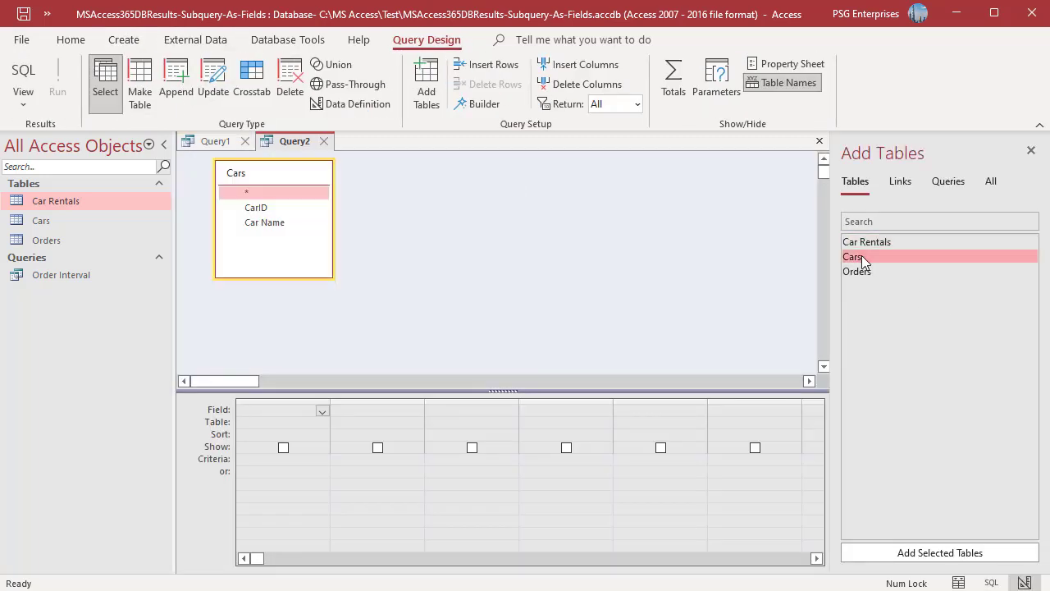
pyautogui.doubleClick(883, 240)
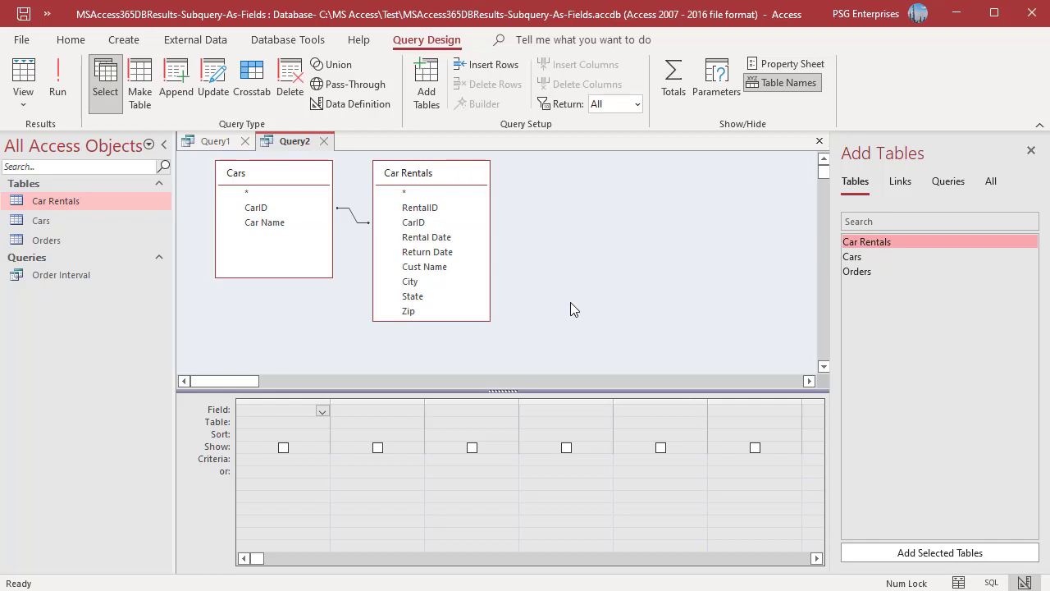
# - Add CarID and Car Name from Cars and Rental Date from Car Rentals to the grid
pyautogui.doubleClick(261, 208)
pyautogui.click(269, 225)
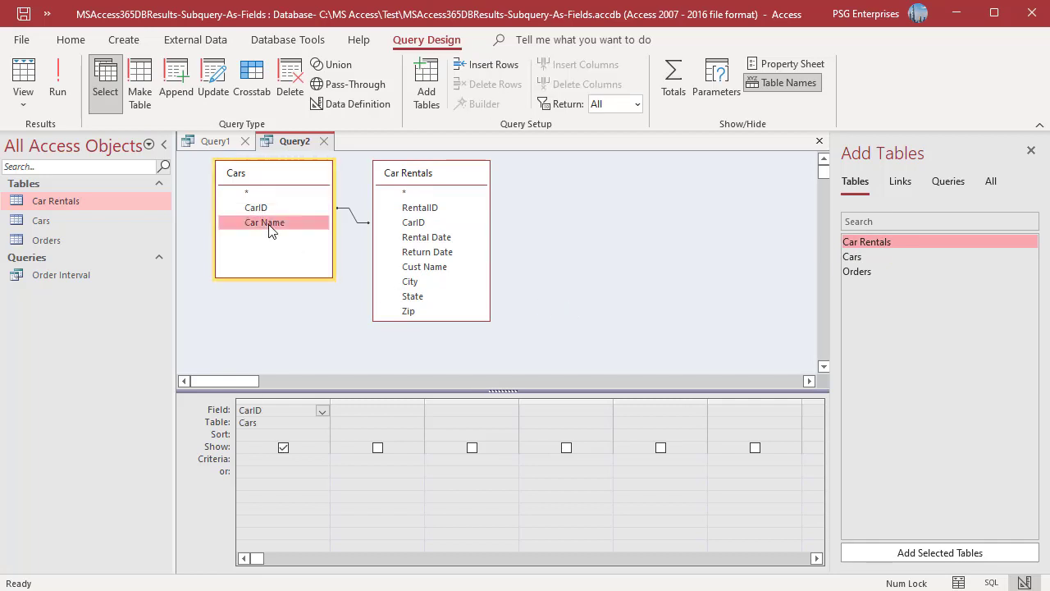
pyautogui.doubleClick(269, 224)
pyautogui.doubleClick(465, 237)
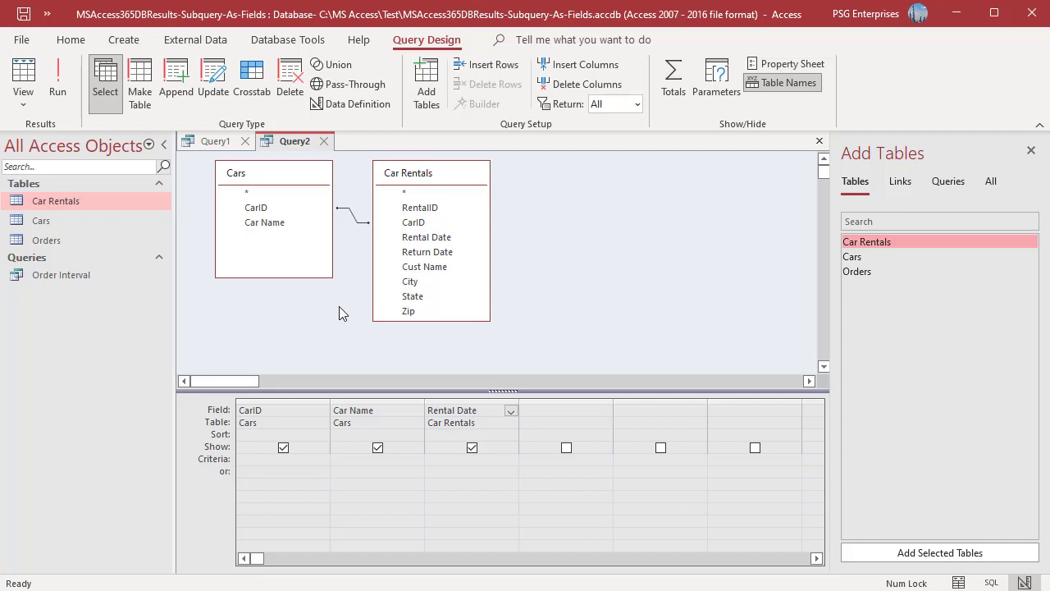
# - Set the Cars–Car Rentals join to option 2: all Cars records, matching Car Rentals only
pyautogui.rightClick(354, 217)
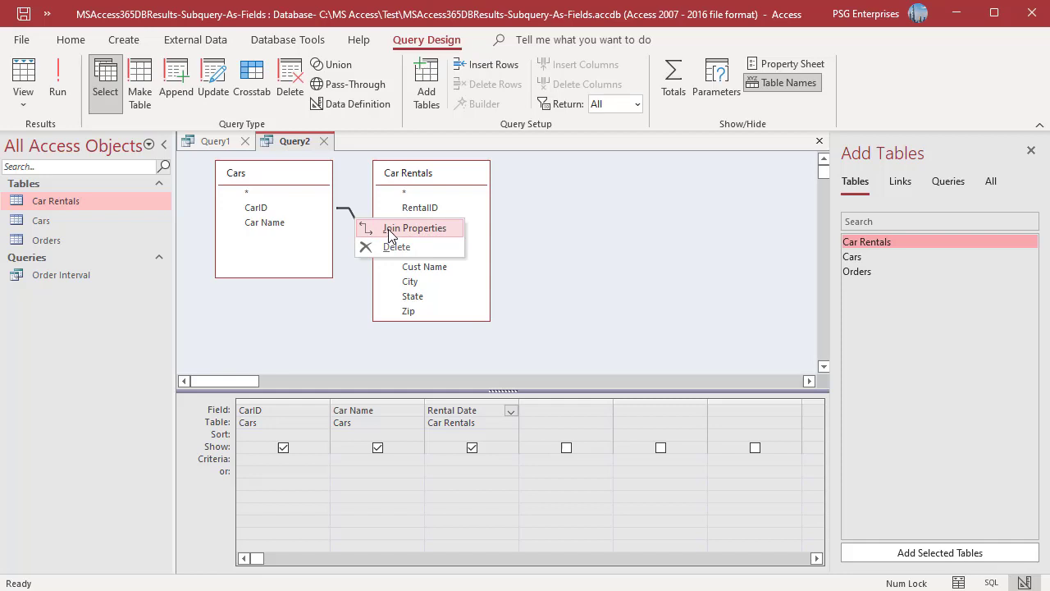
pyautogui.click(392, 231)
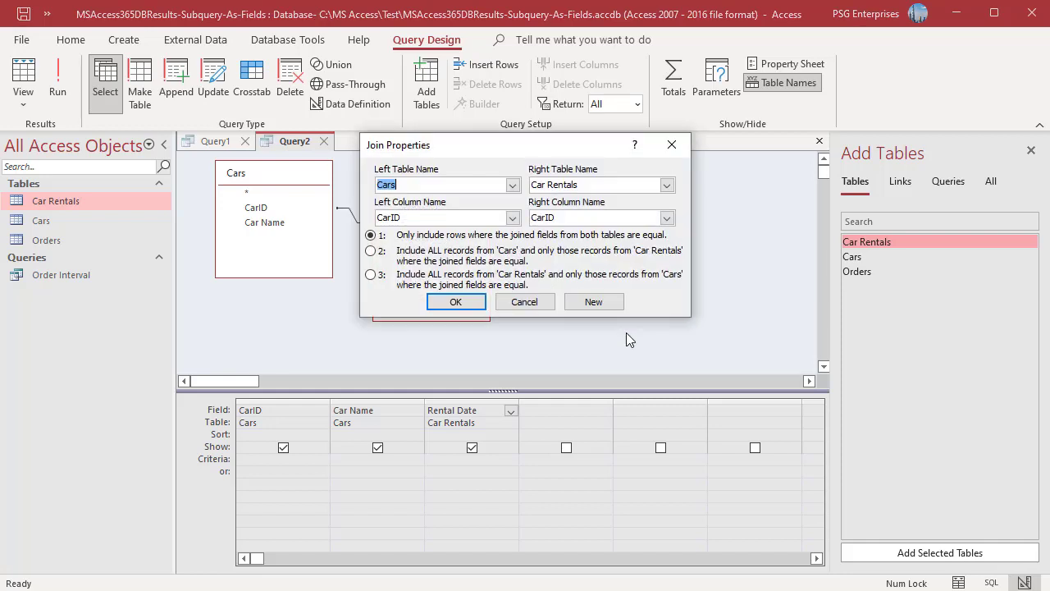
pyautogui.click(370, 251)
pyautogui.click(460, 303)
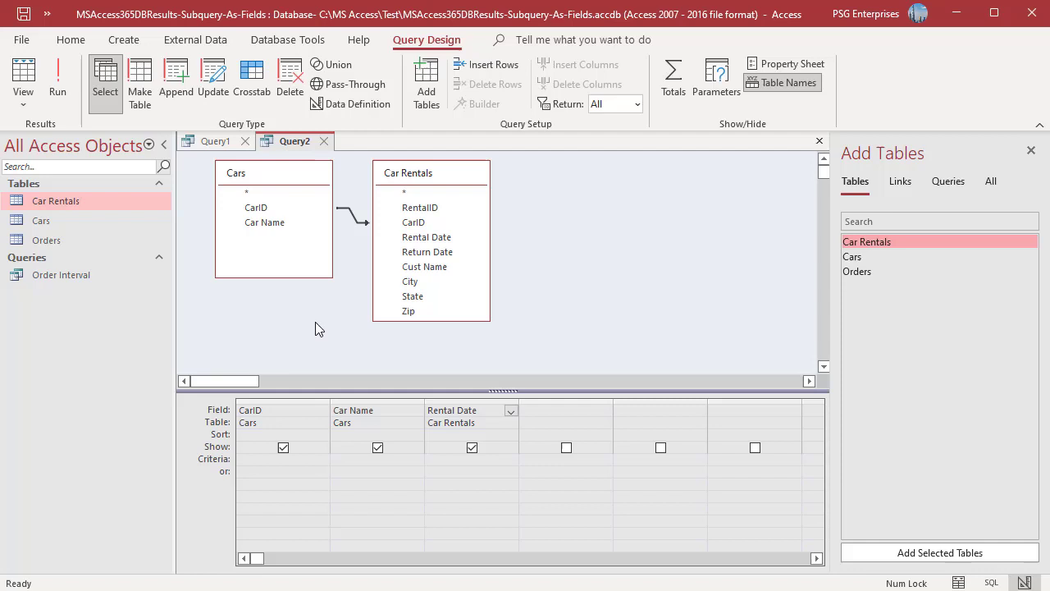
# - Run Query2 to list every car, including unrented ones, then switch to SQL View
pyautogui.click(58, 92)
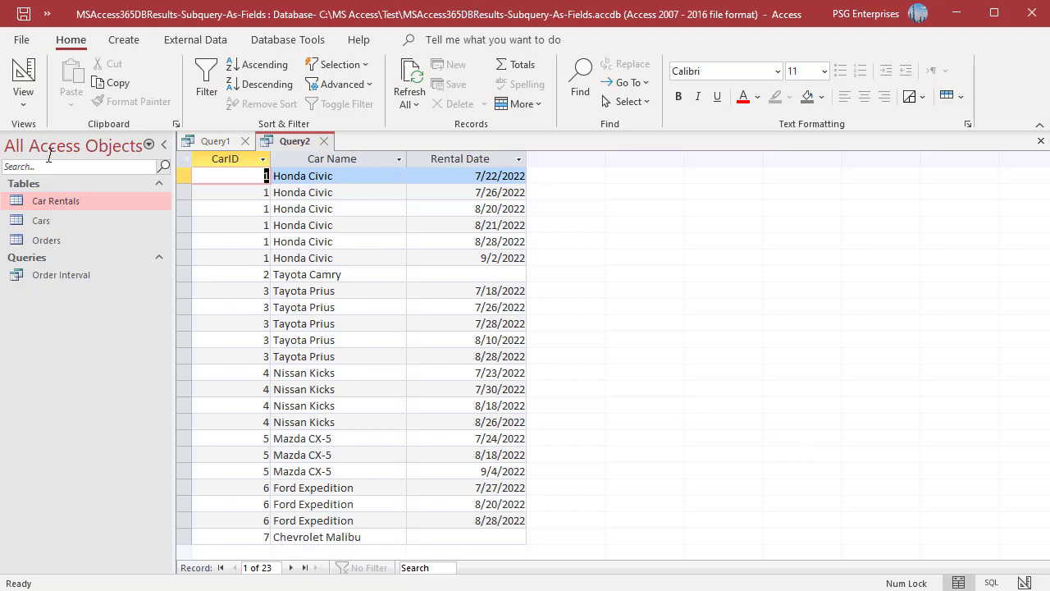
pyautogui.click(25, 103)
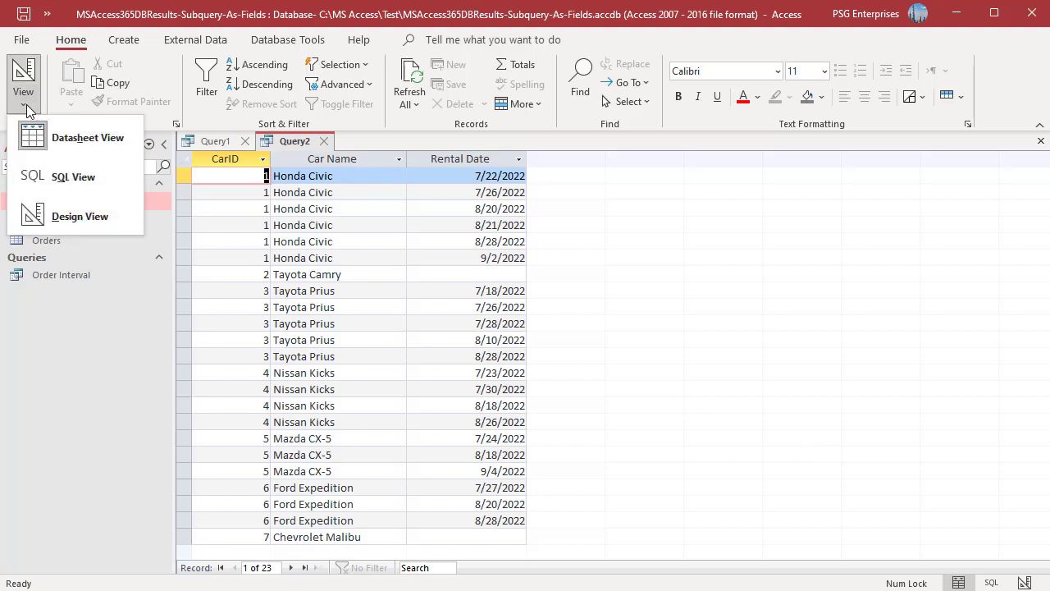
pyautogui.click(69, 178)
# - Select and copy Query1's GROUP BY SQL, then return to Query2's LEFT JOIN SQL
pyautogui.click(685, 349)
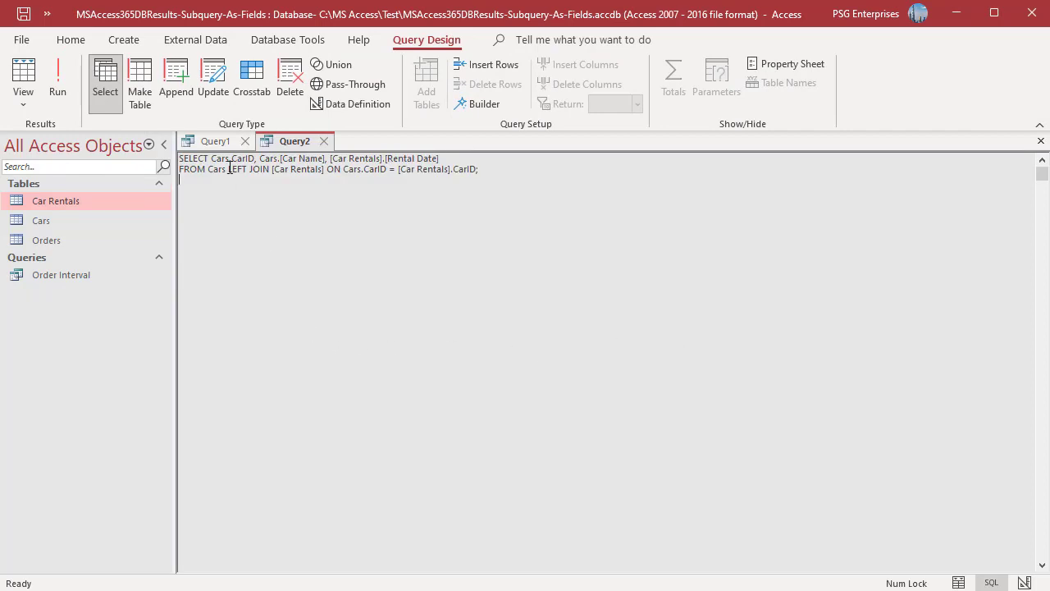
pyautogui.click(215, 141)
pyautogui.moveTo(301, 180); pyautogui.dragTo(180, 158)
pyautogui.hotkey('ctrl', 'c')
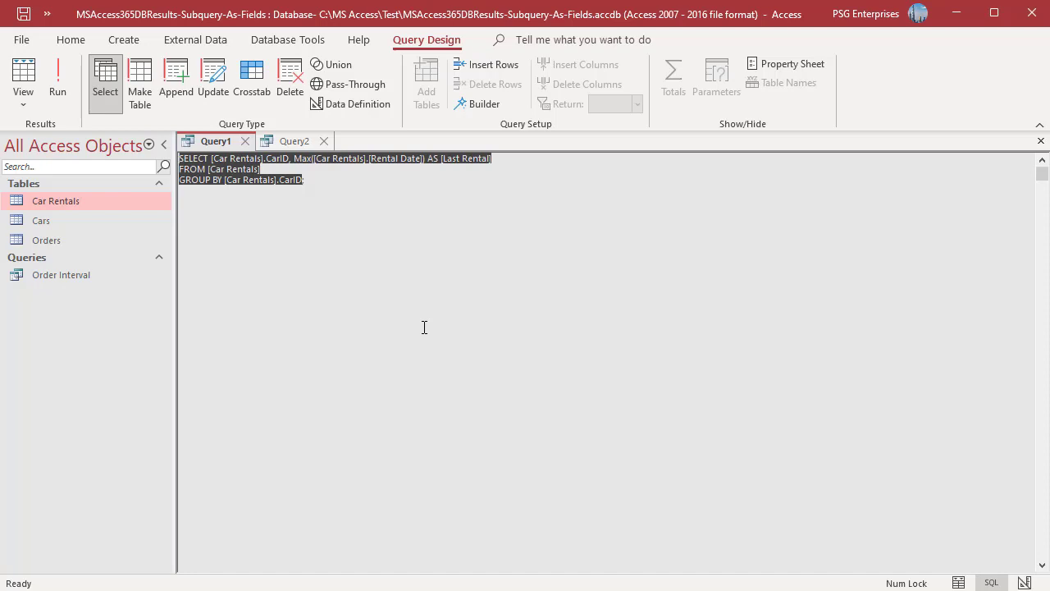
pyautogui.click(290, 142)
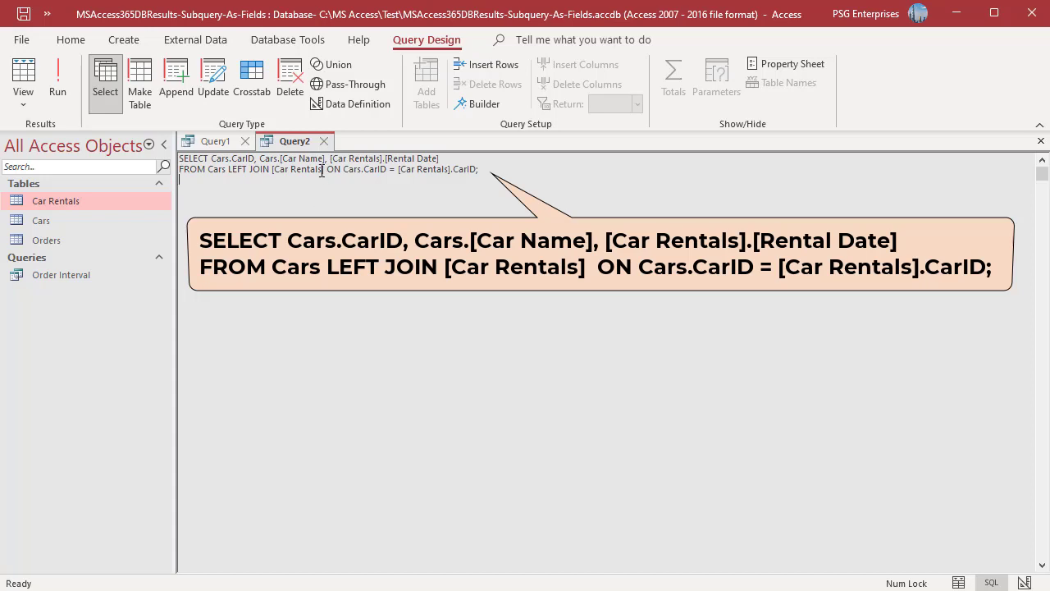
# - Replace [Car Rentals] after LEFT JOIN with the pasted Query1 SQL aliased AS [Last Rental]
pyautogui.moveTo(272, 169); pyautogui.dragTo(325, 168)
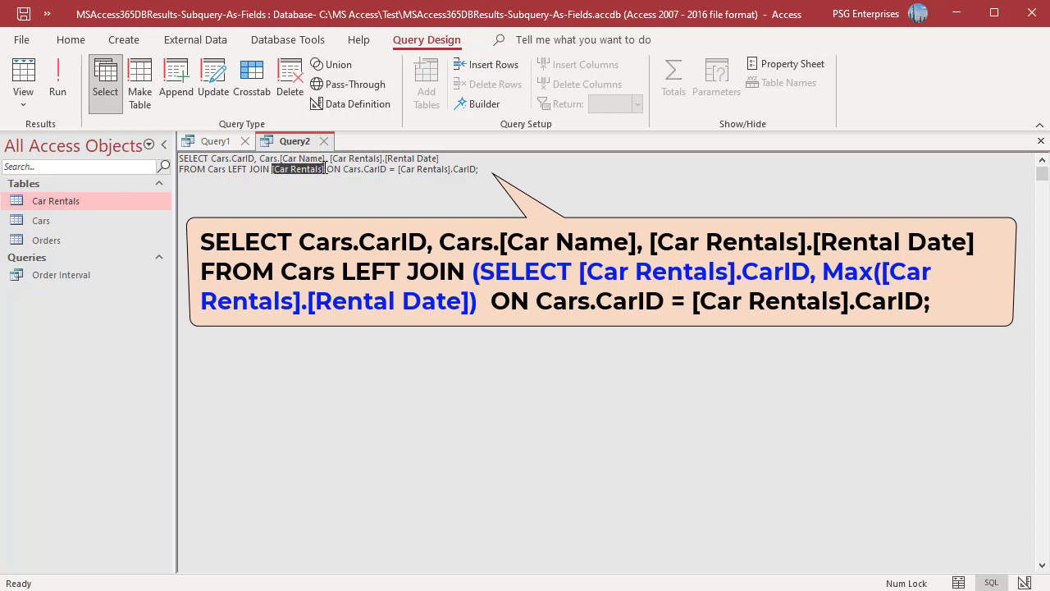
pyautogui.press('Delete')
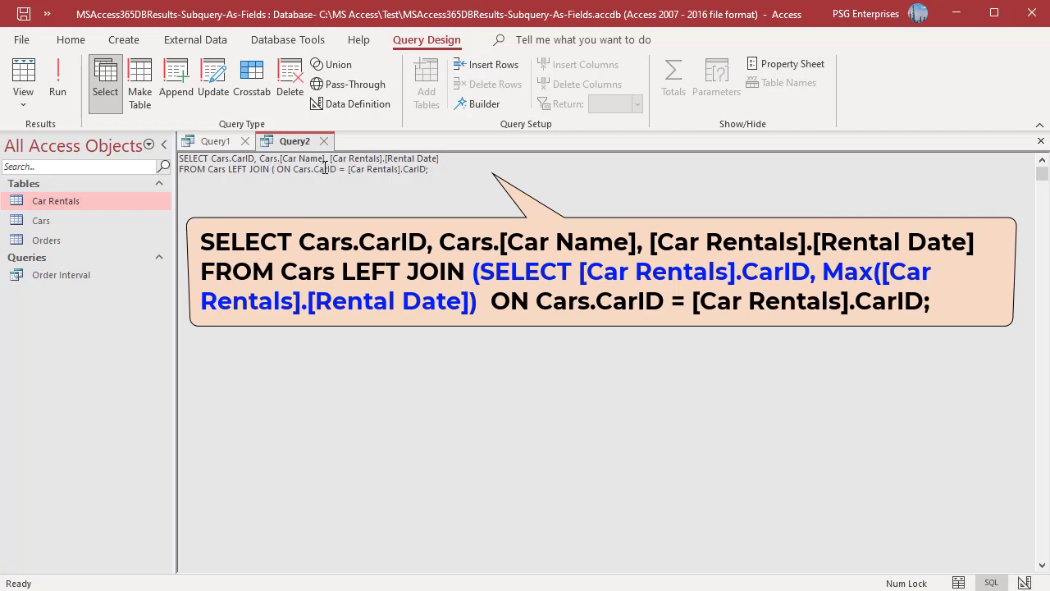
pyautogui.hotkey('ctrl', 'v')
pyautogui.write(')')
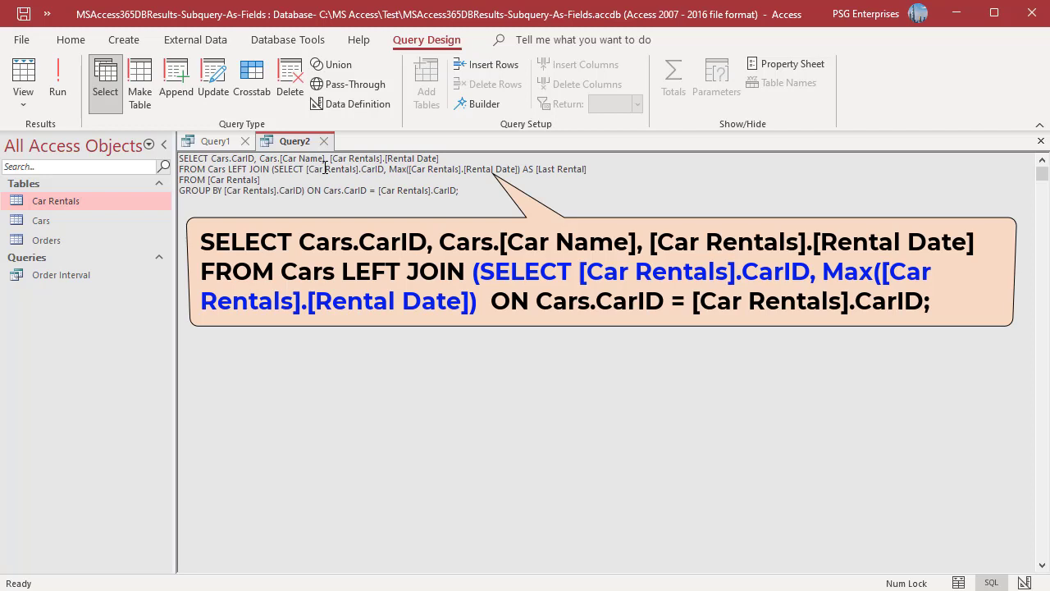
pyautogui.write(' AS ')
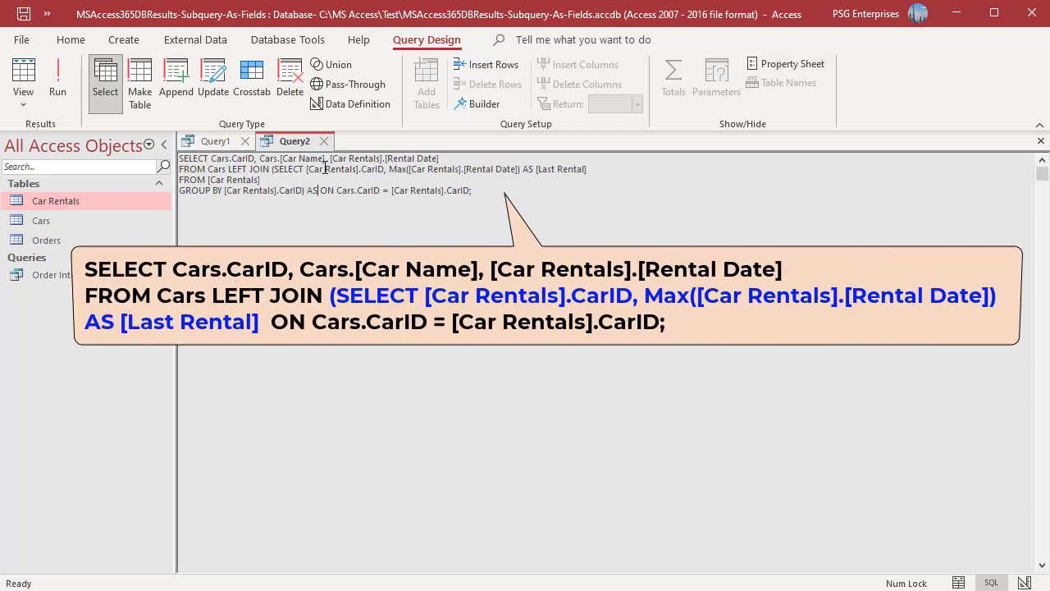
pyautogui.write('[Last Rental')
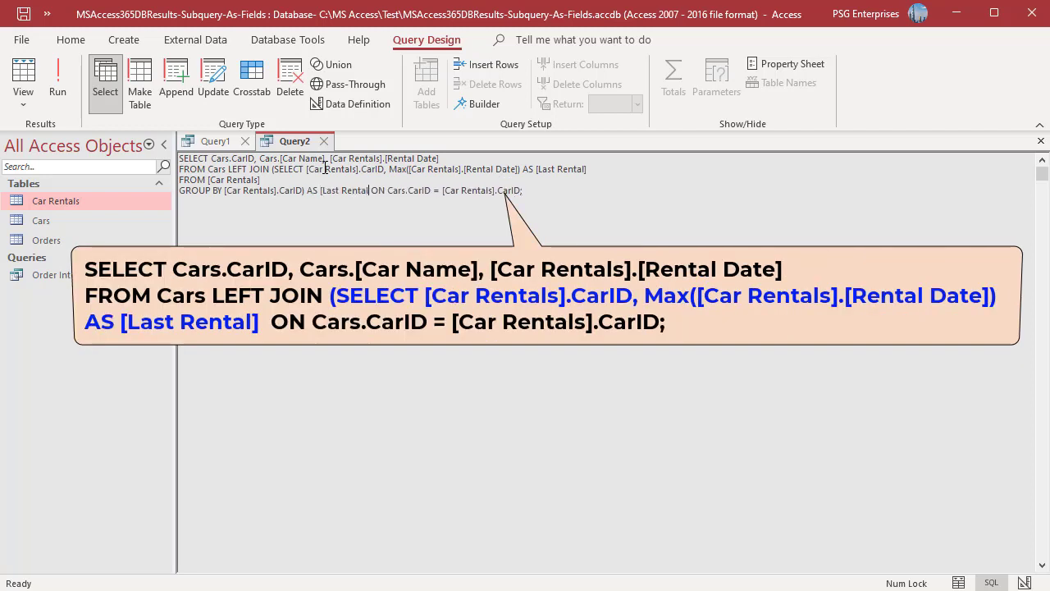
pyautogui.write(']')
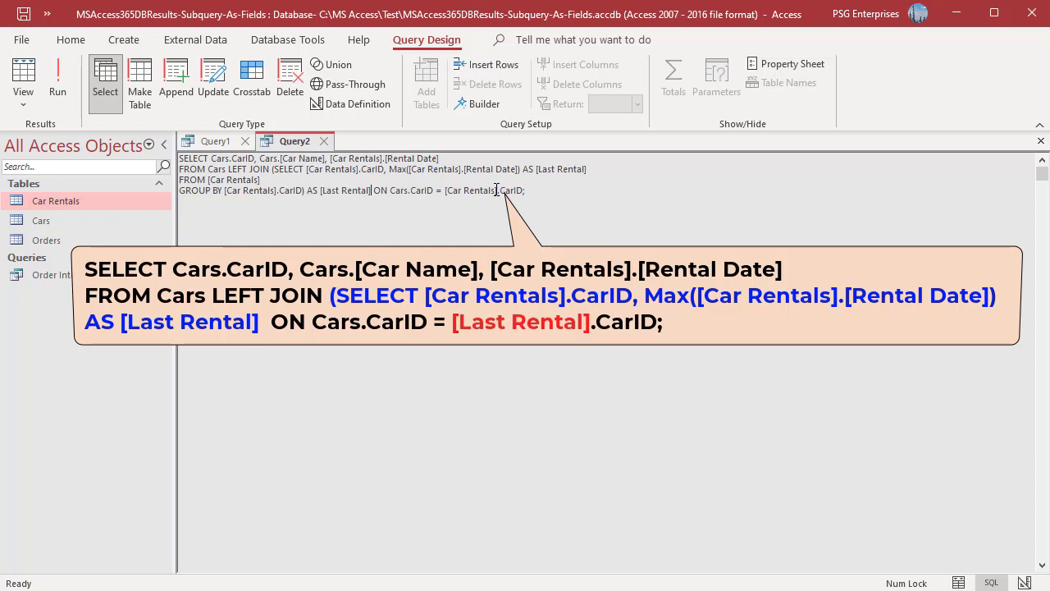
# - Point the join condition and the Rental Date field at [Last Rental] instead of Car Rentals
pyautogui.moveTo(496, 190); pyautogui.dragTo(448, 190)
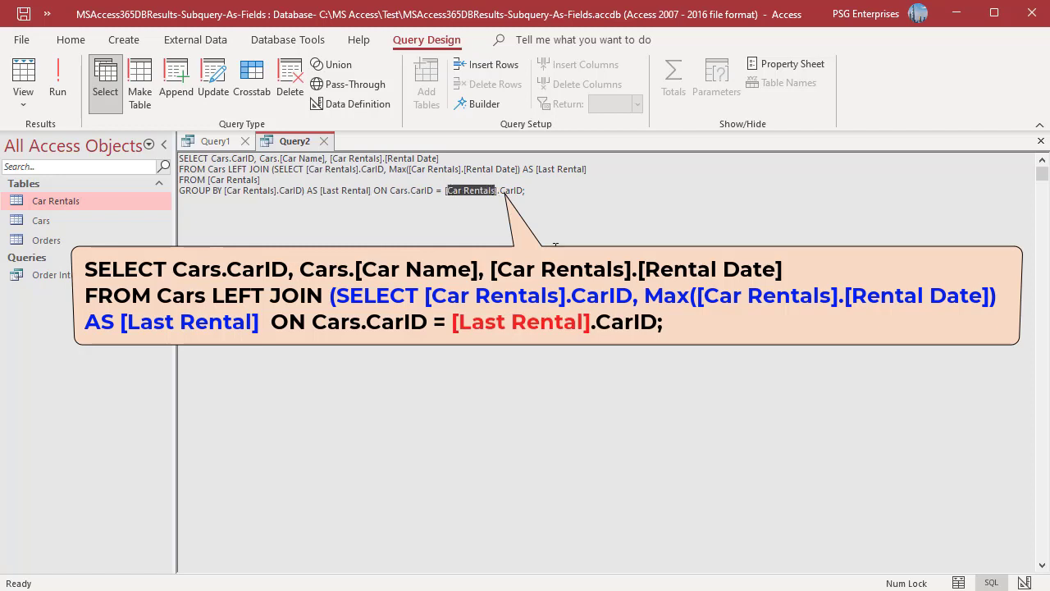
pyautogui.write('Last Rental')
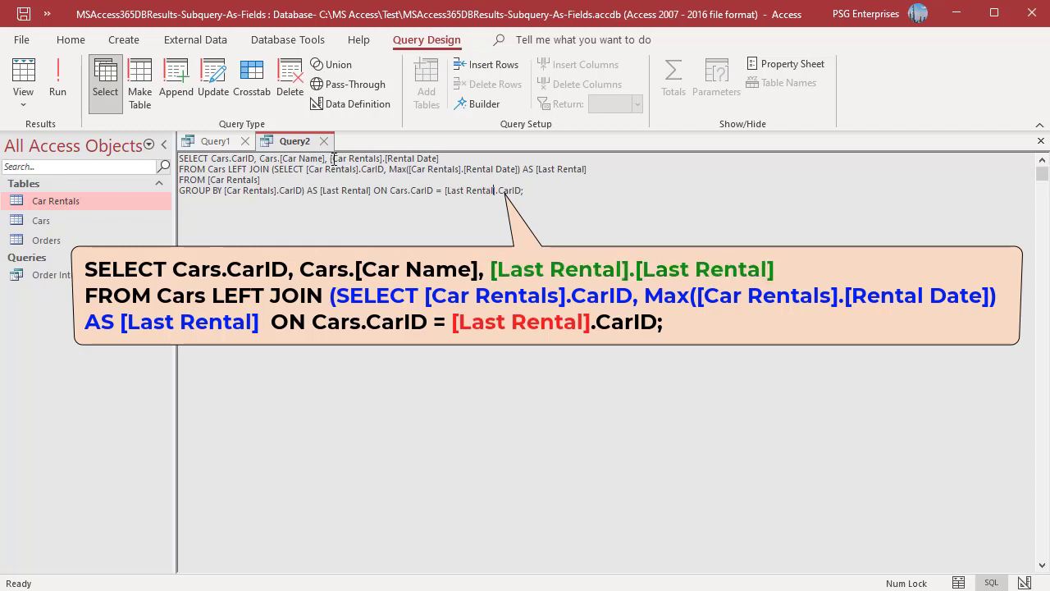
pyautogui.moveTo(333, 159); pyautogui.dragTo(435, 159)
pyautogui.write('Last Rental].[Last Rental')
pyautogui.click(57, 86)
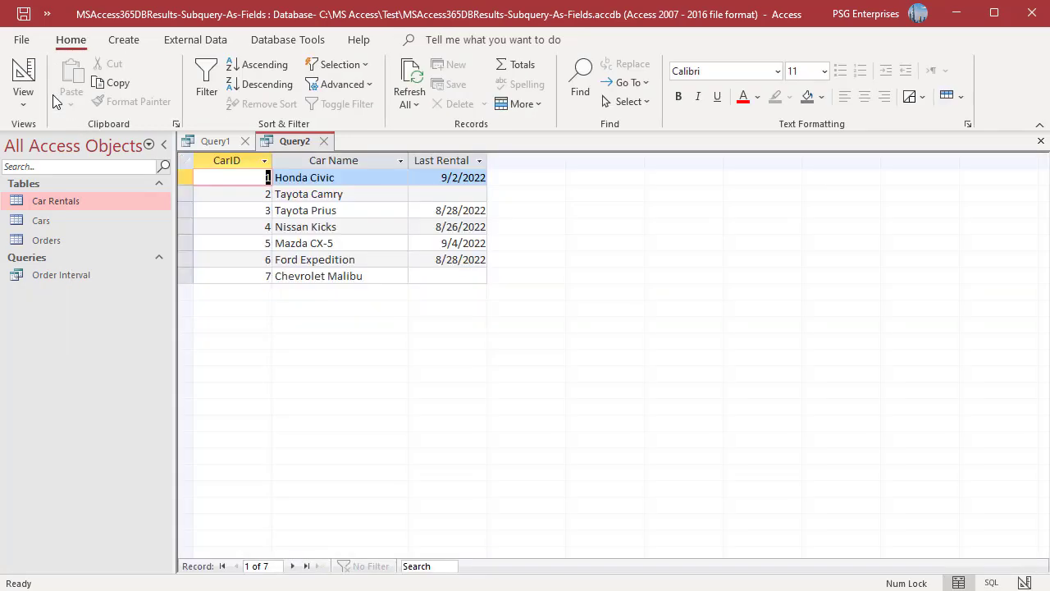